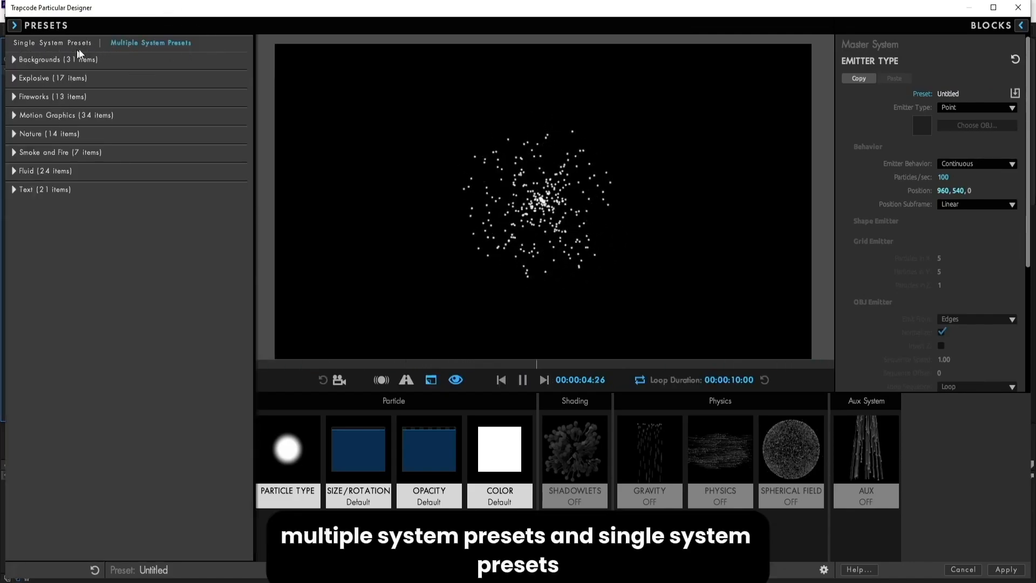
- Load the Glow Strings multiple-system preset from the Motion Graphics category and preview its trail by moving the emitter around
left_click(31, 42)
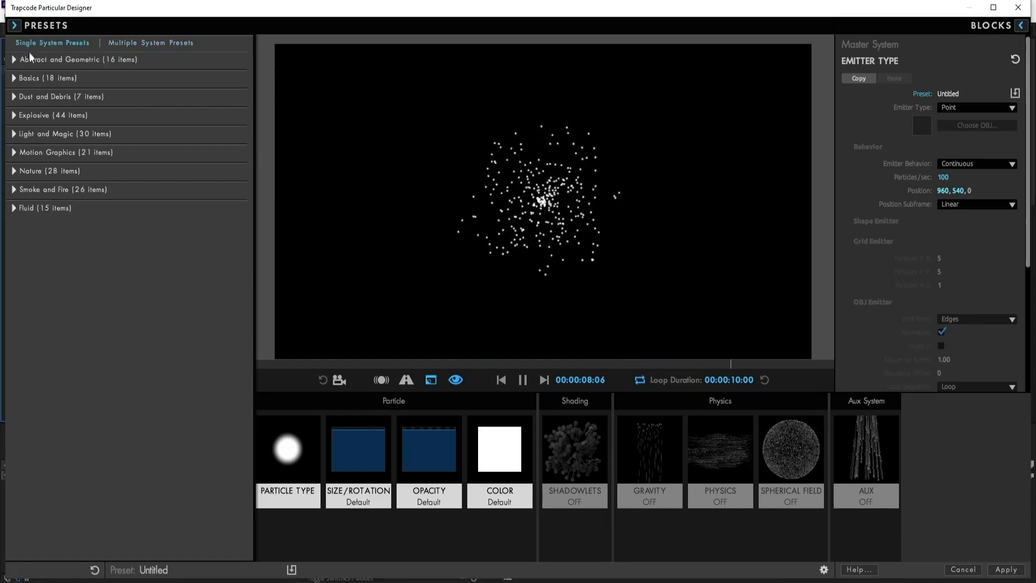
left_click(156, 43)
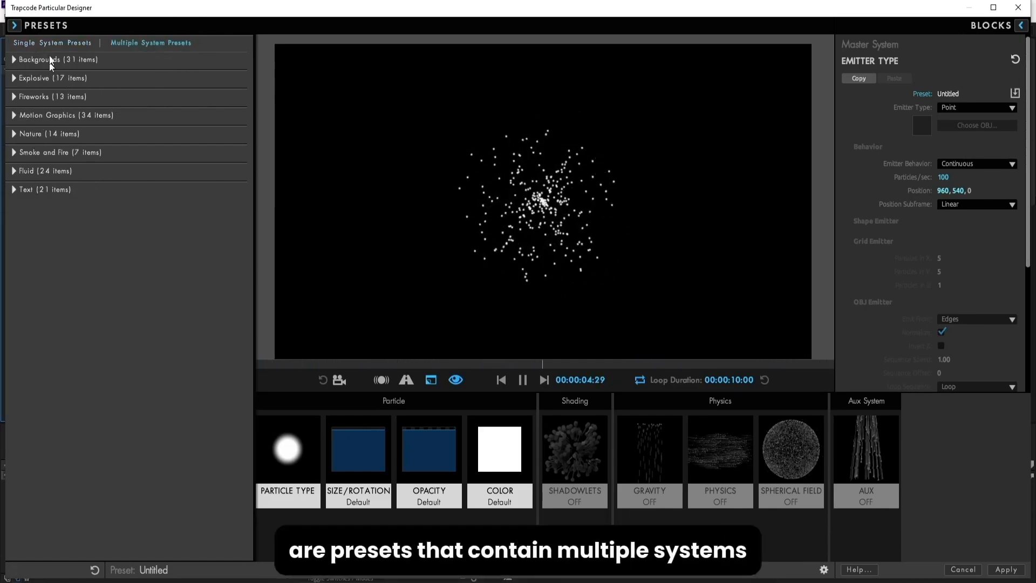
left_click(13, 117)
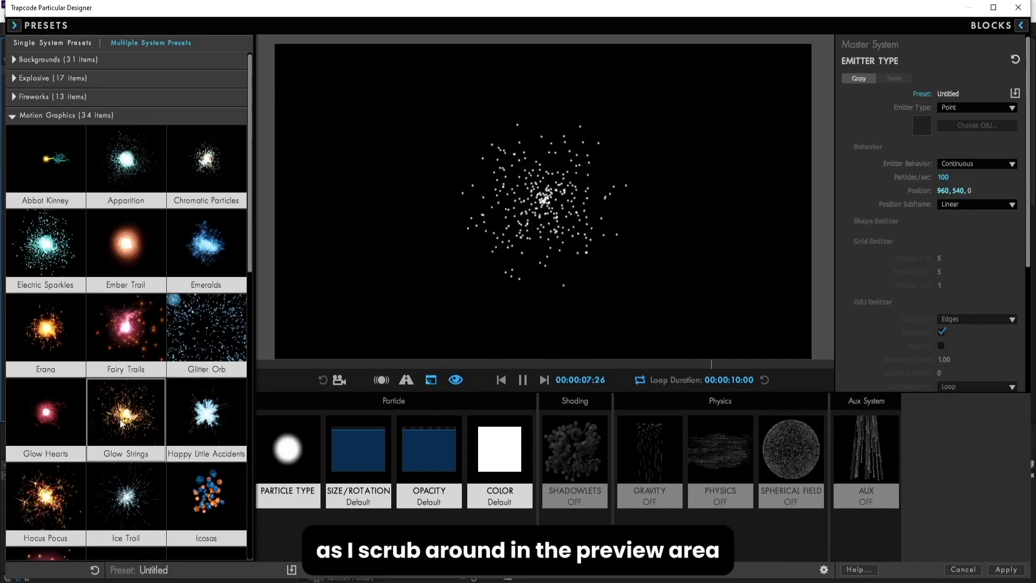
left_click(164, 399)
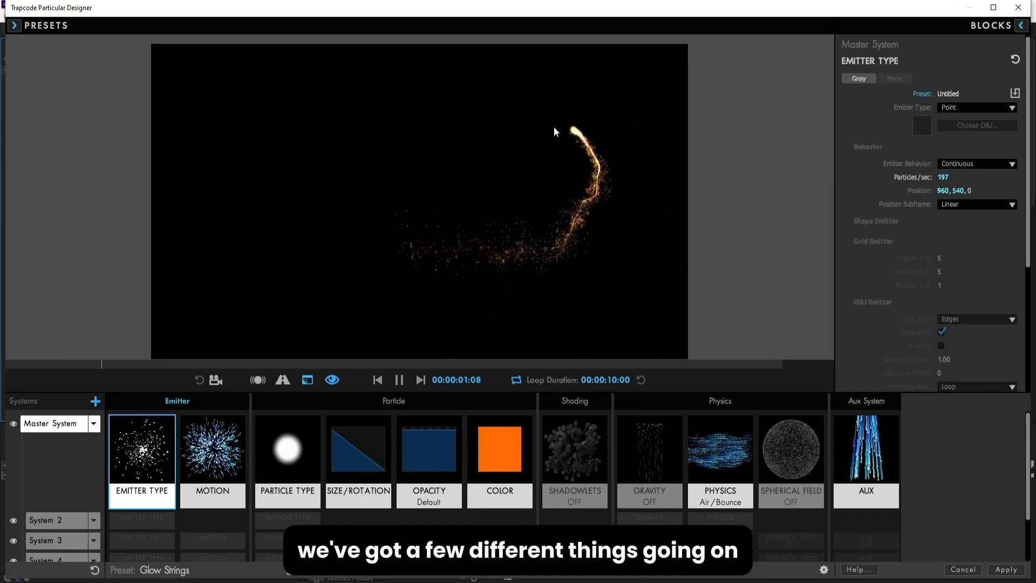
mouse_move(488, 210)
left_mouse_down()
mouse_move(308, 291)
mouse_move(203, 244)
mouse_move(175, 184)
mouse_move(237, 110)
mouse_move(279, 108)
mouse_move(319, 216)
mouse_move(394, 284)
mouse_move(499, 280)
mouse_move(546, 237)
mouse_move(561, 175)
mouse_move(531, 137)
mouse_move(502, 141)
mouse_move(412, 233)
mouse_move(351, 251)
mouse_move(268, 263)
mouse_move(205, 246)
mouse_move(201, 217)
mouse_move(232, 163)
mouse_move(302, 132)
mouse_move(344, 128)
mouse_move(369, 142)
mouse_move(474, 242)
mouse_move(537, 222)
mouse_move(564, 168)
left_mouse_up()
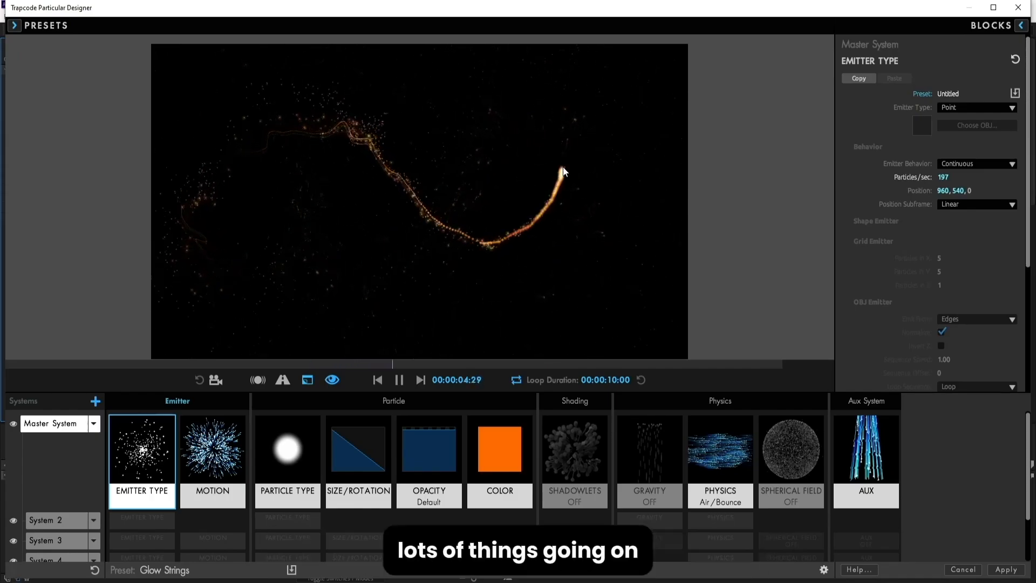
mouse_move(591, 227)
left_mouse_down()
mouse_move(539, 278)
mouse_move(435, 299)
mouse_move(319, 268)
mouse_move(236, 198)
mouse_move(354, 141)
mouse_move(600, 174)
mouse_move(638, 148)
mouse_move(594, 103)
mouse_move(528, 124)
mouse_move(440, 226)
mouse_move(324, 291)
mouse_move(213, 291)
mouse_move(173, 281)
mouse_move(165, 258)
mouse_move(191, 211)
mouse_move(277, 175)
mouse_move(557, 241)
left_mouse_up()
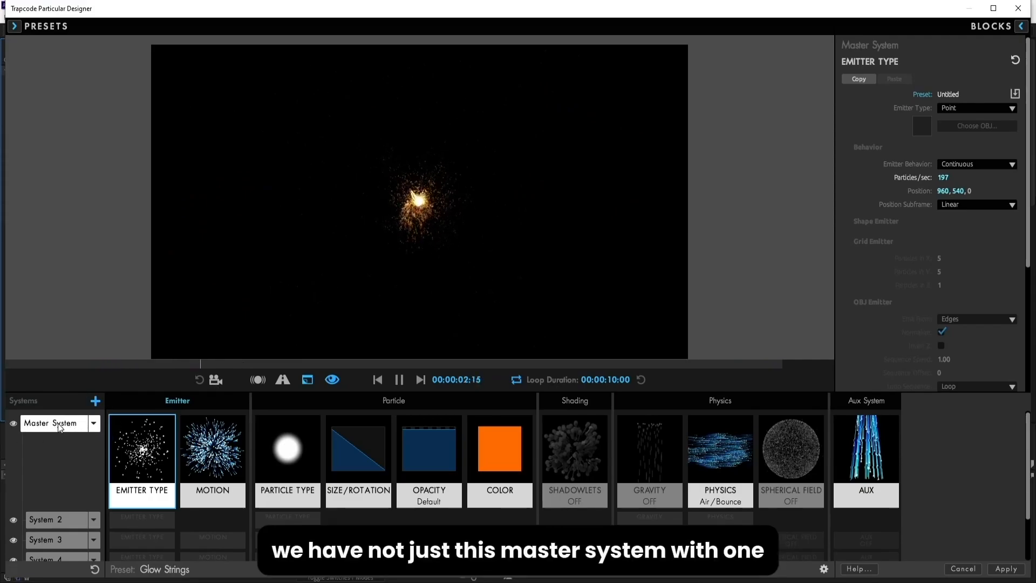
- Examine the emitter settings and effect blocks of System 2 and System 6, comparing them with the Master System
left_click(61, 520)
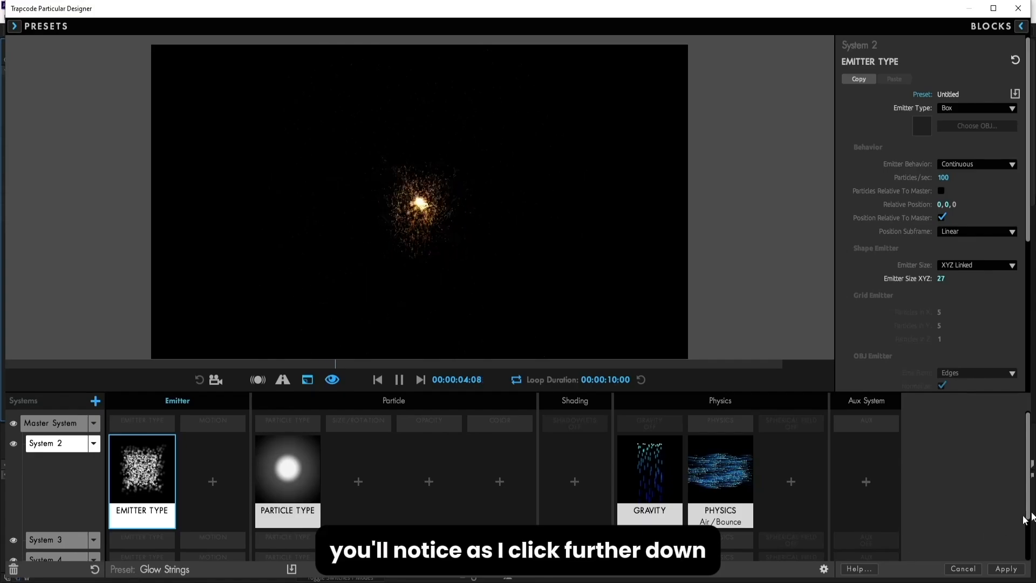
left_click_drag(1028, 455, 1029, 494)
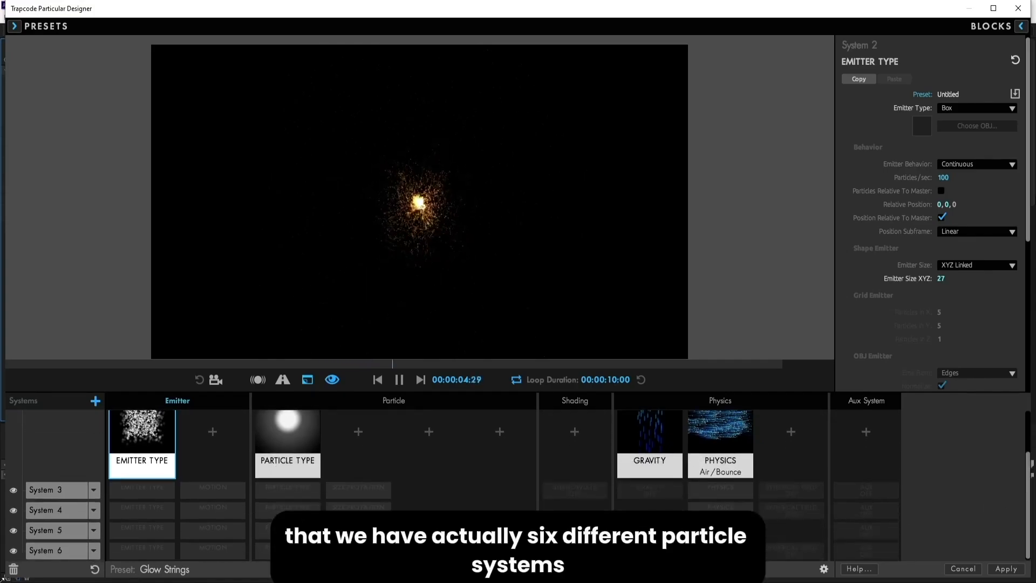
left_click(78, 551)
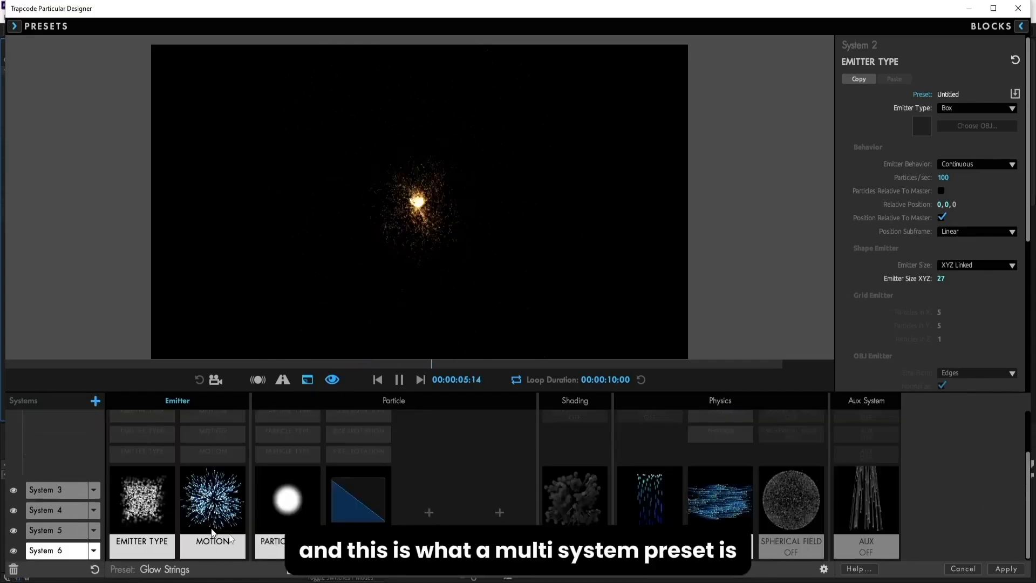
left_click_drag(1031, 509, 1030, 465)
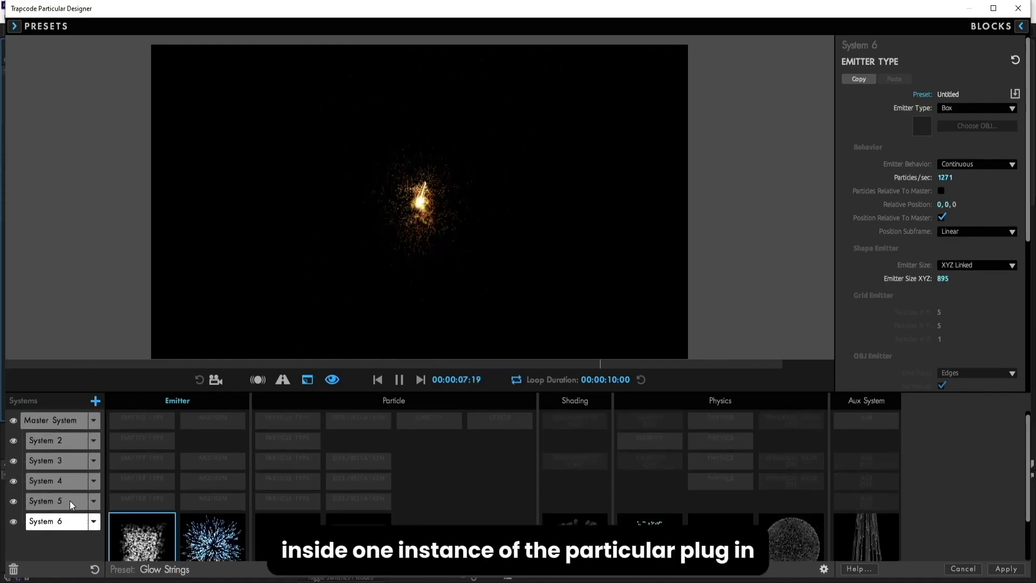
left_click(45, 424)
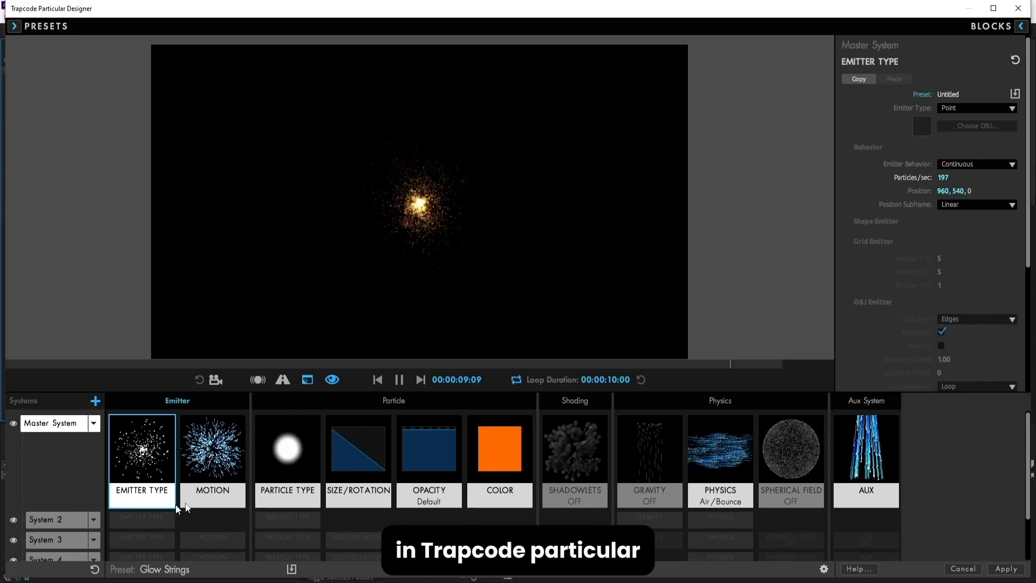
left_click(49, 521)
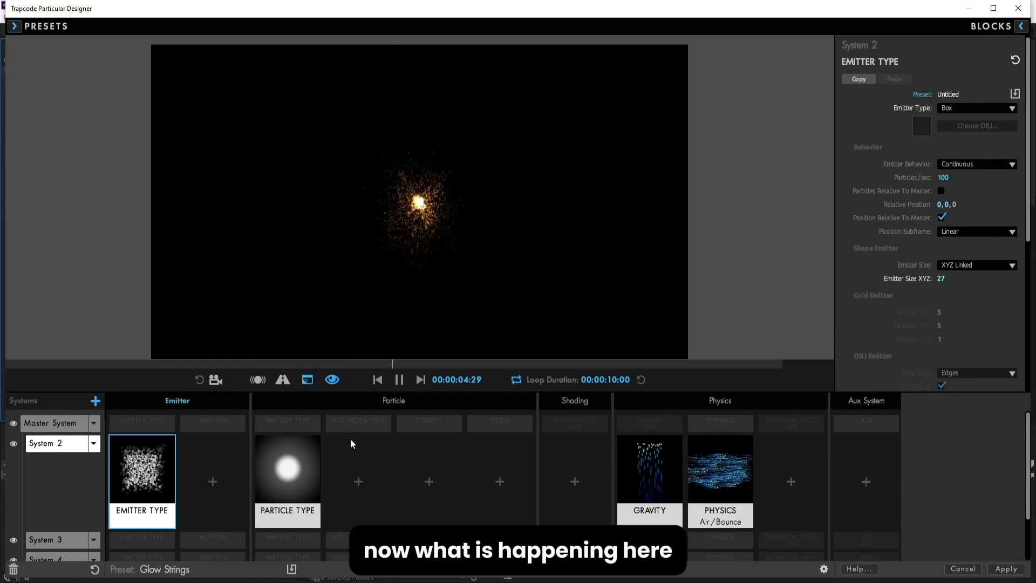
left_click(40, 421)
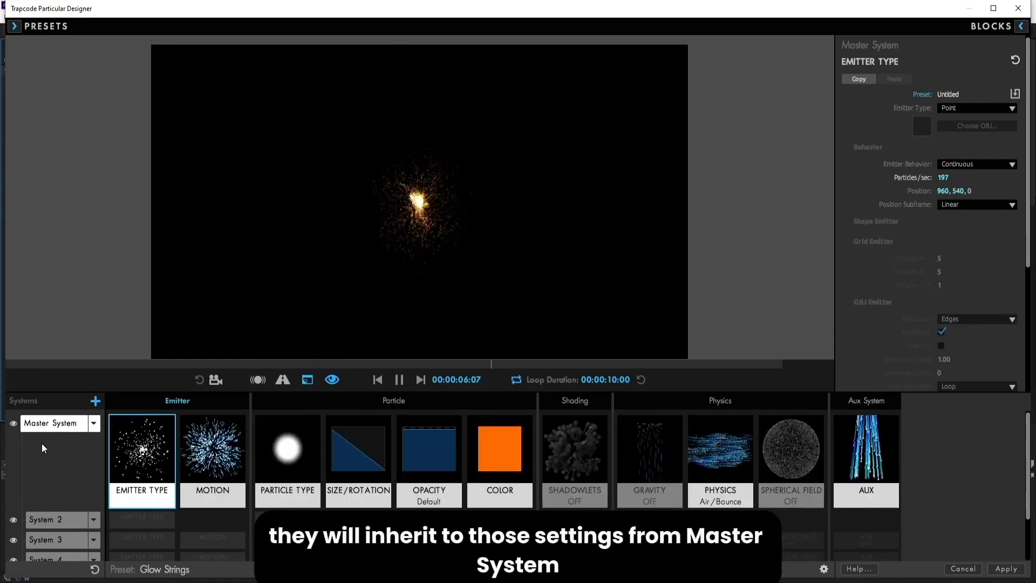
left_click(57, 524)
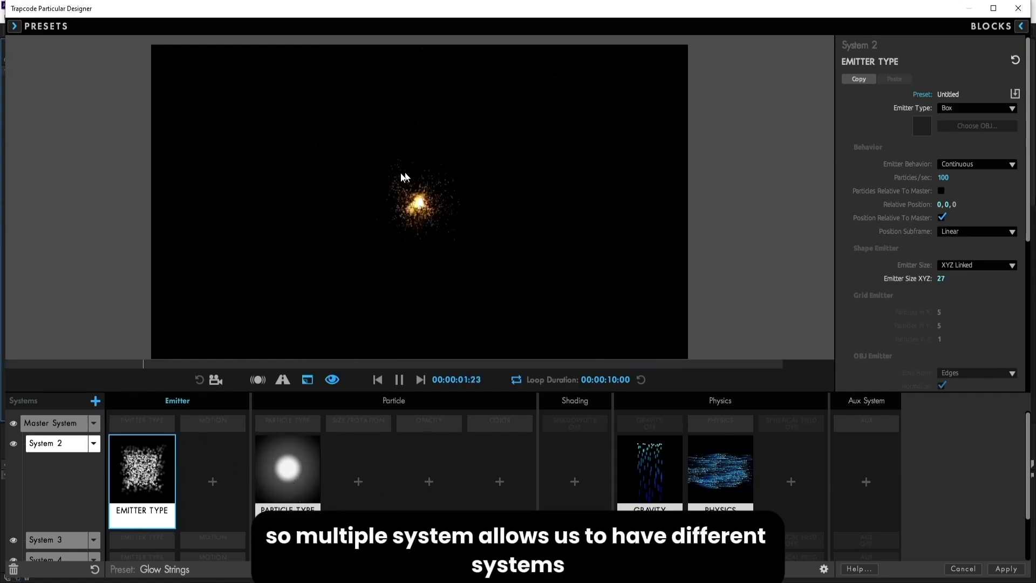
- Solo System 2 to preview its particles alone along a moving path, and end the solo
mouse_move(446, 221)
left_mouse_down()
mouse_move(410, 223)
mouse_move(335, 261)
mouse_move(303, 260)
mouse_move(290, 222)
mouse_move(301, 195)
mouse_move(431, 196)
left_mouse_up()
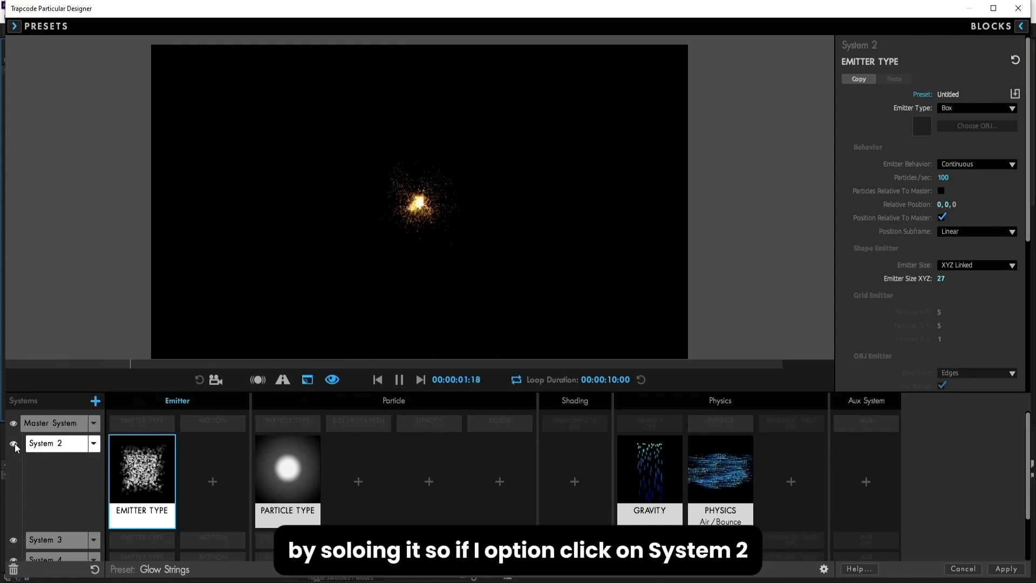
right_click(14, 446)
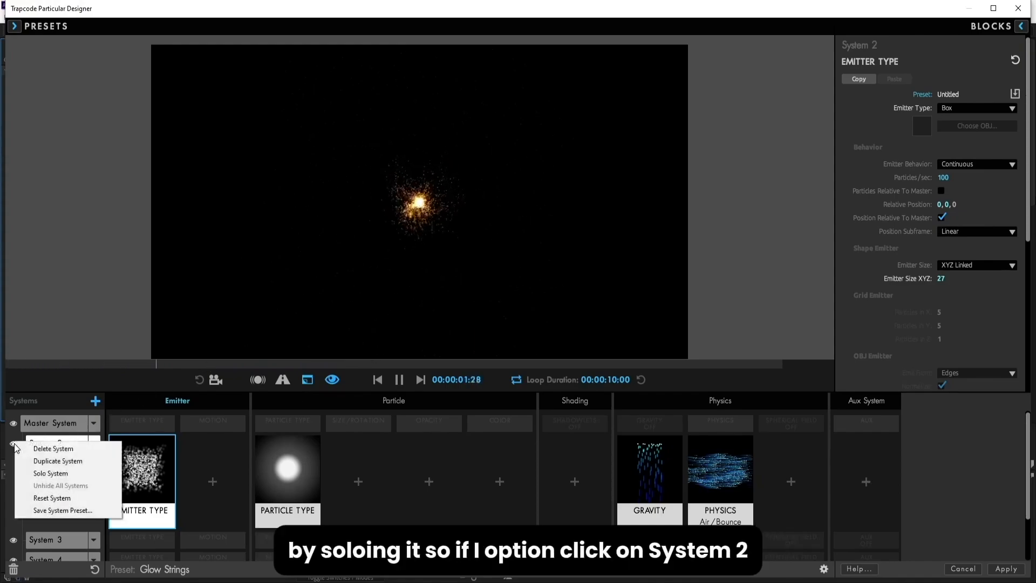
left_click(38, 472)
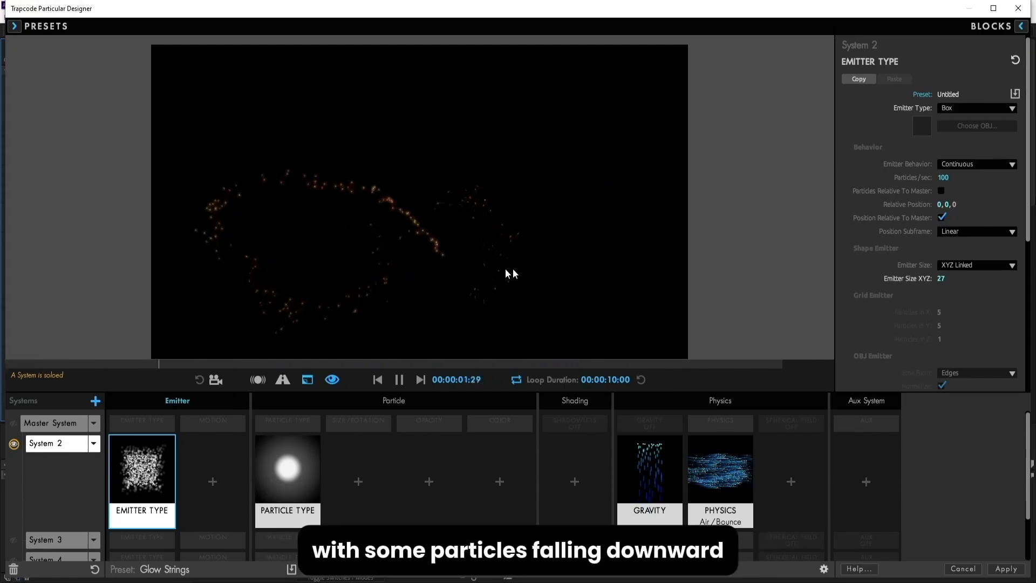
left_click_drag(313, 233, 265, 207)
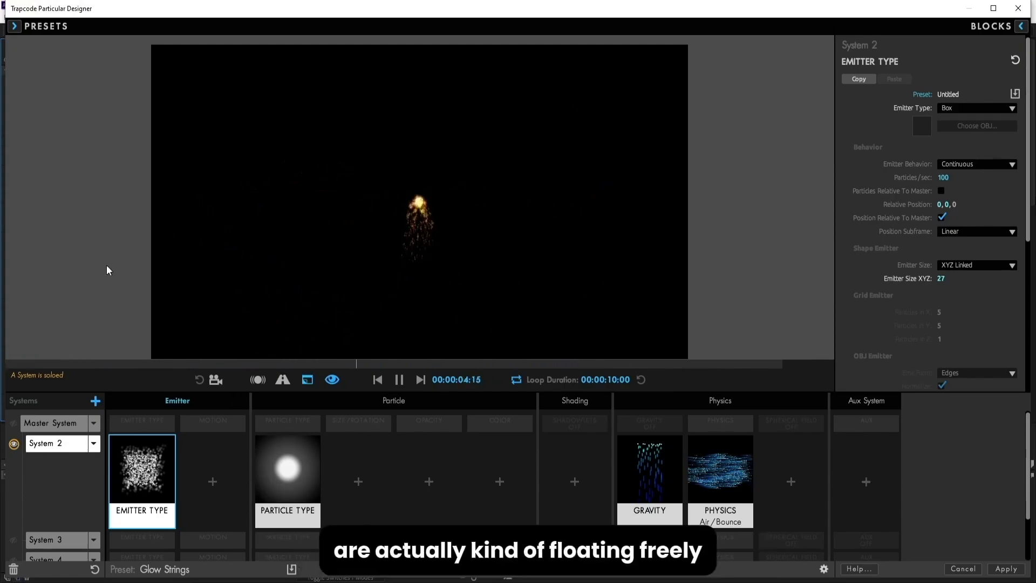
left_click(14, 444)
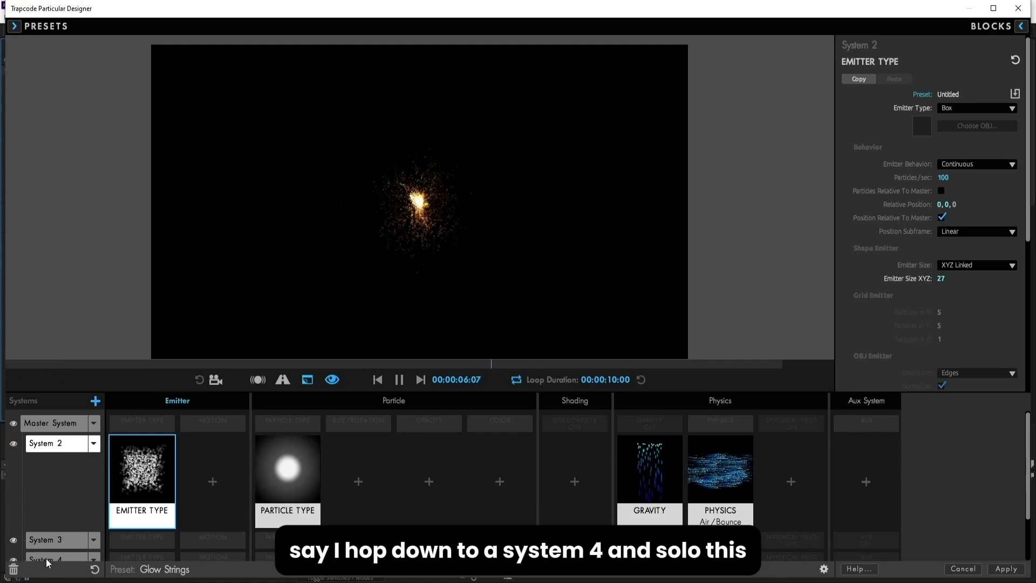
- Solo System 4 and select it as the active system
right_click(13, 559)
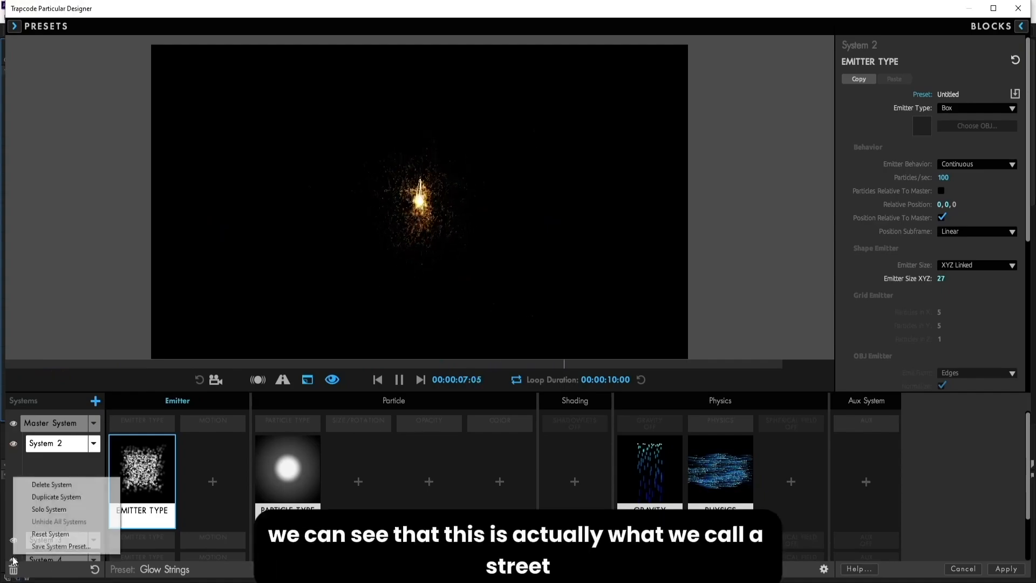
left_click(47, 508)
left_click(72, 561)
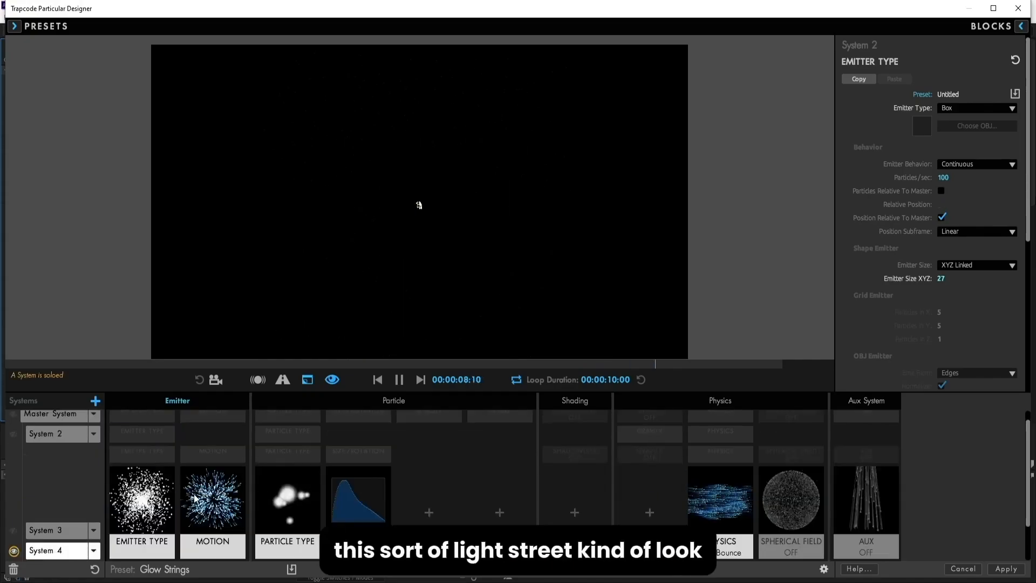
- Preview System 4's light streak by moving the emitter around the frame, and end the solo
mouse_move(484, 204)
left_mouse_down()
mouse_move(394, 229)
mouse_move(266, 219)
mouse_move(400, 233)
mouse_move(640, 199)
mouse_move(525, 226)
mouse_move(349, 226)
mouse_move(264, 253)
left_mouse_up()
mouse_move(593, 285)
left_mouse_down()
mouse_move(574, 237)
mouse_move(351, 237)
mouse_move(308, 184)
left_mouse_up()
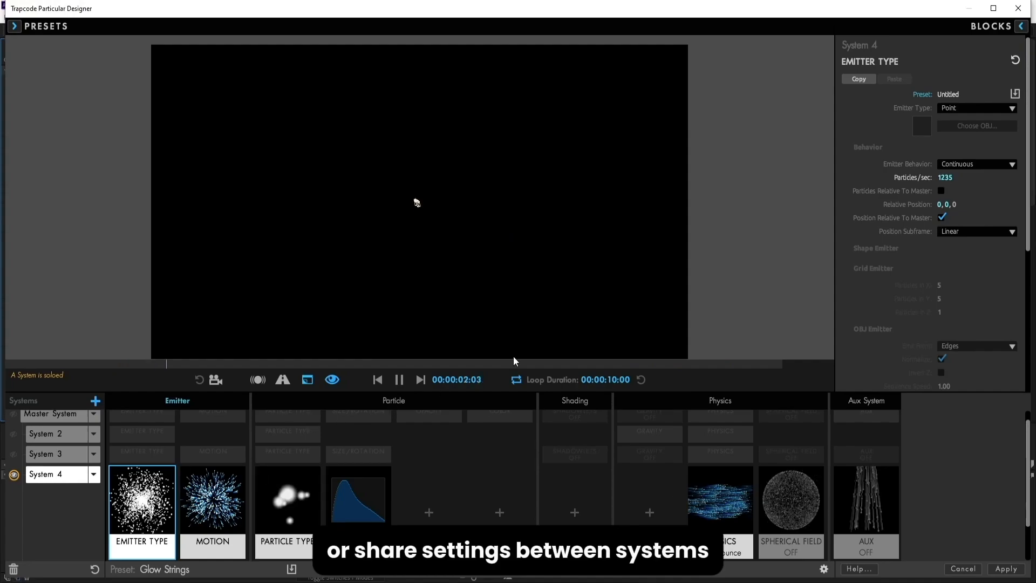
mouse_move(498, 238)
left_mouse_down()
mouse_move(451, 285)
mouse_move(339, 274)
mouse_move(203, 217)
mouse_move(211, 163)
left_mouse_up()
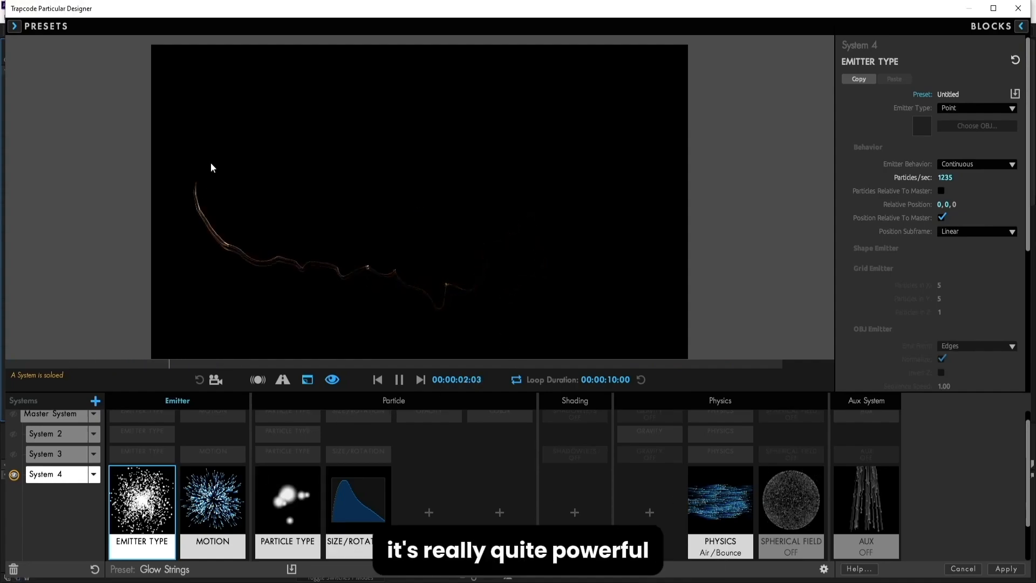
left_click_drag(351, 204, 575, 221)
mouse_move(548, 278)
left_mouse_down()
mouse_move(484, 281)
mouse_move(339, 261)
mouse_move(285, 274)
left_mouse_up()
mouse_move(409, 303)
left_mouse_down()
mouse_move(640, 189)
mouse_move(597, 157)
mouse_move(497, 187)
mouse_move(380, 178)
mouse_move(331, 156)
left_mouse_up()
left_click(14, 25)
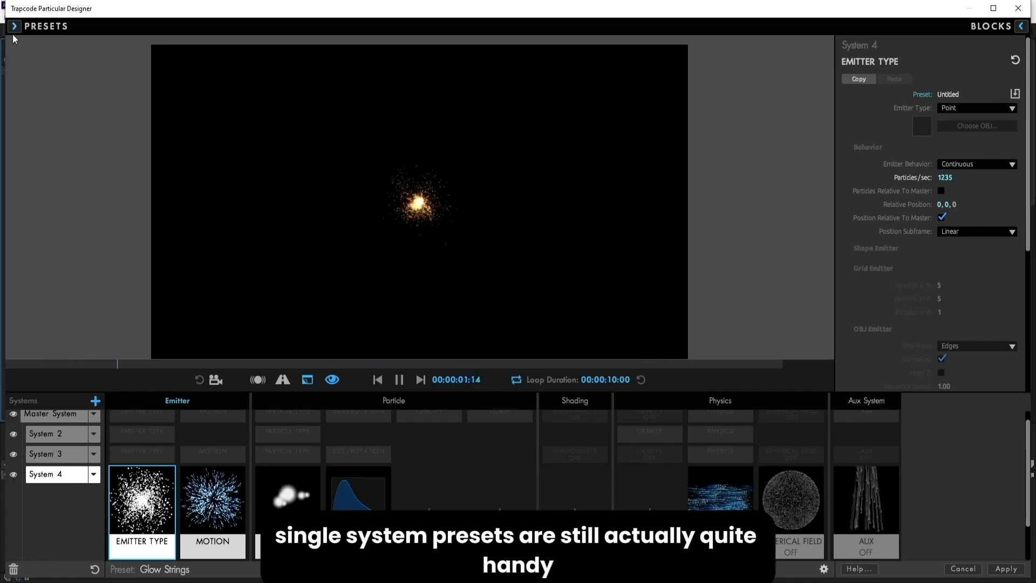
- Load the Magic Rising single-system preset from the Light and Magic category into System 4
left_click(14, 26)
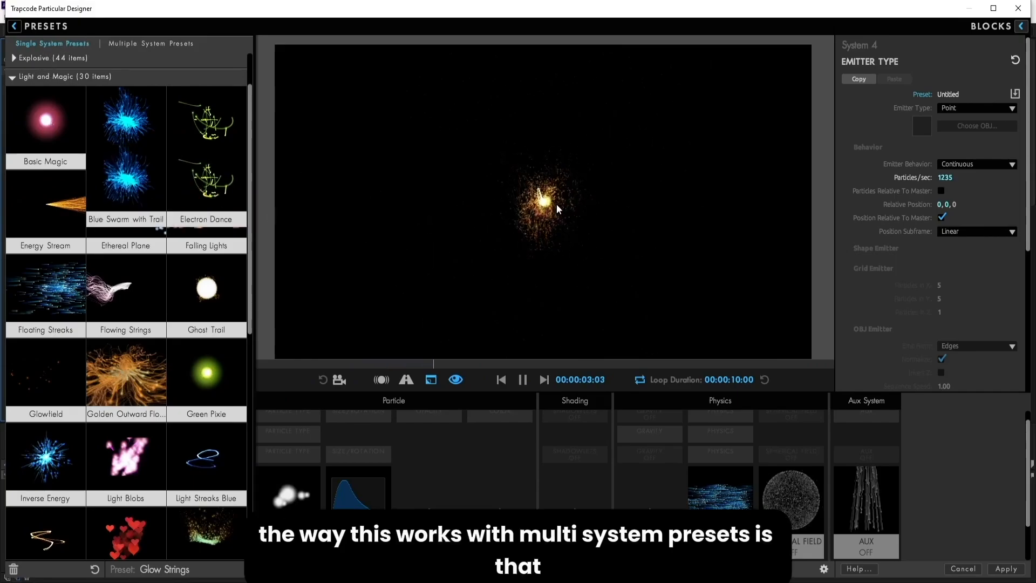
mouse_move(556, 204)
left_mouse_down()
mouse_move(478, 162)
mouse_move(377, 176)
mouse_move(495, 204)
mouse_move(647, 194)
mouse_move(626, 186)
mouse_move(558, 234)
mouse_move(431, 251)
mouse_move(377, 157)
mouse_move(350, 145)
left_mouse_up()
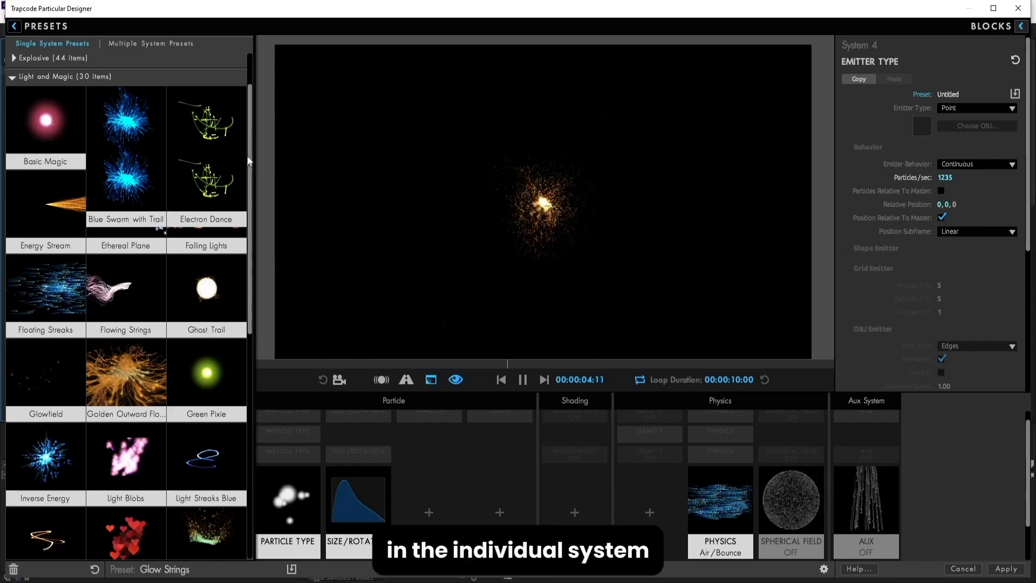
scroll(248, 125, "up", 3)
scroll(250, 116, "down", 2)
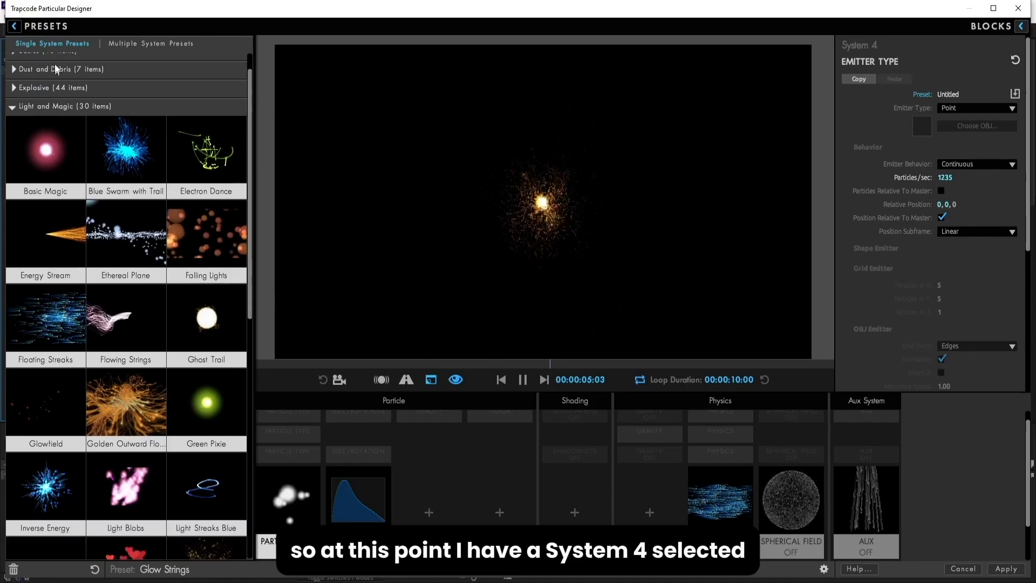
left_click(13, 26)
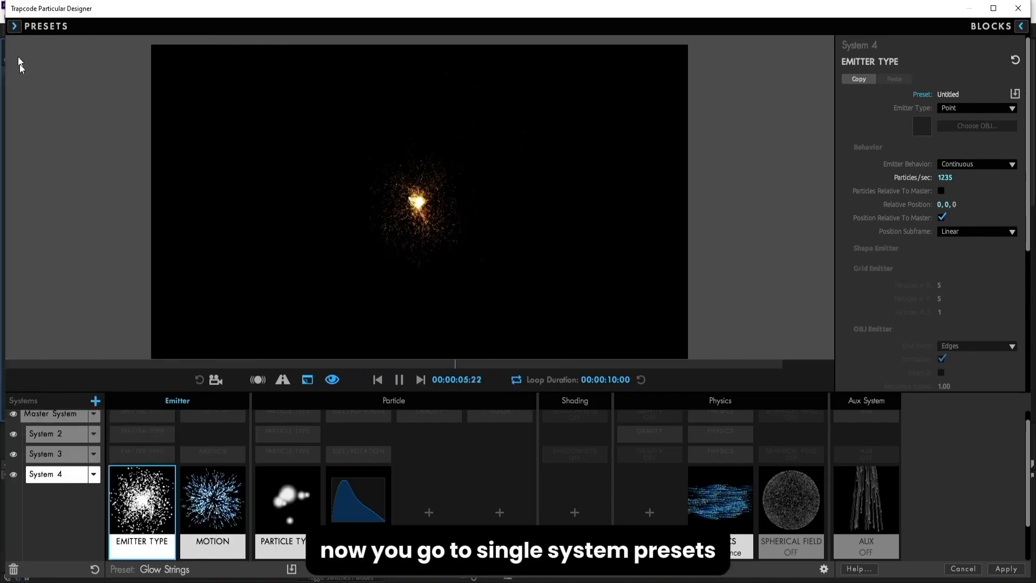
left_click(13, 26)
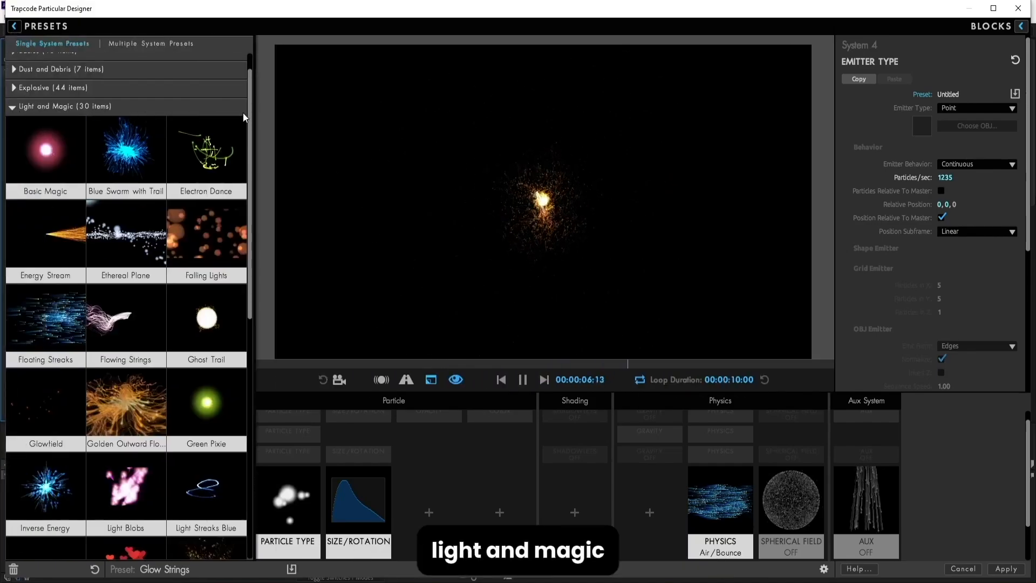
scroll(238, 258, "down", 3)
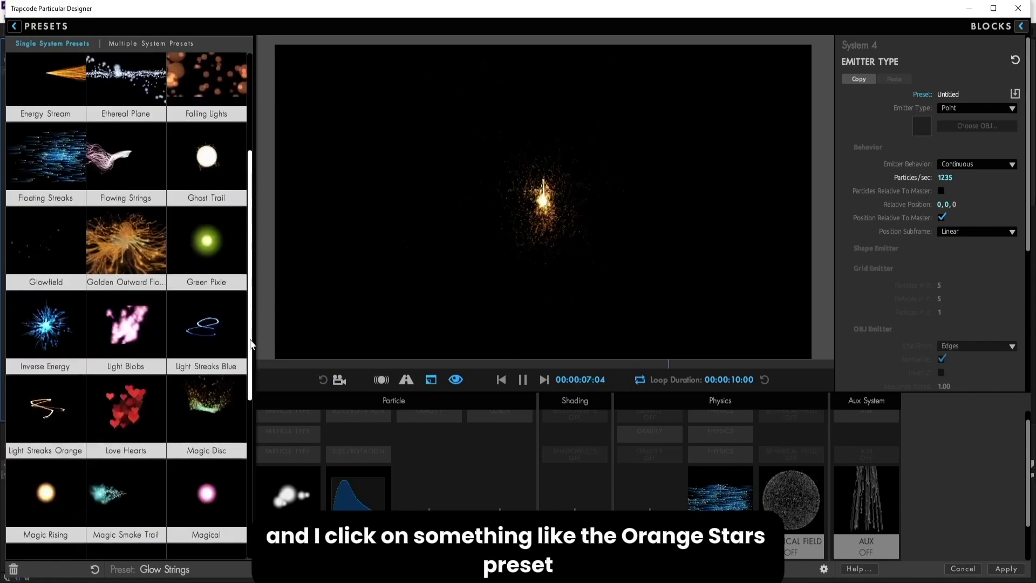
left_click(77, 402)
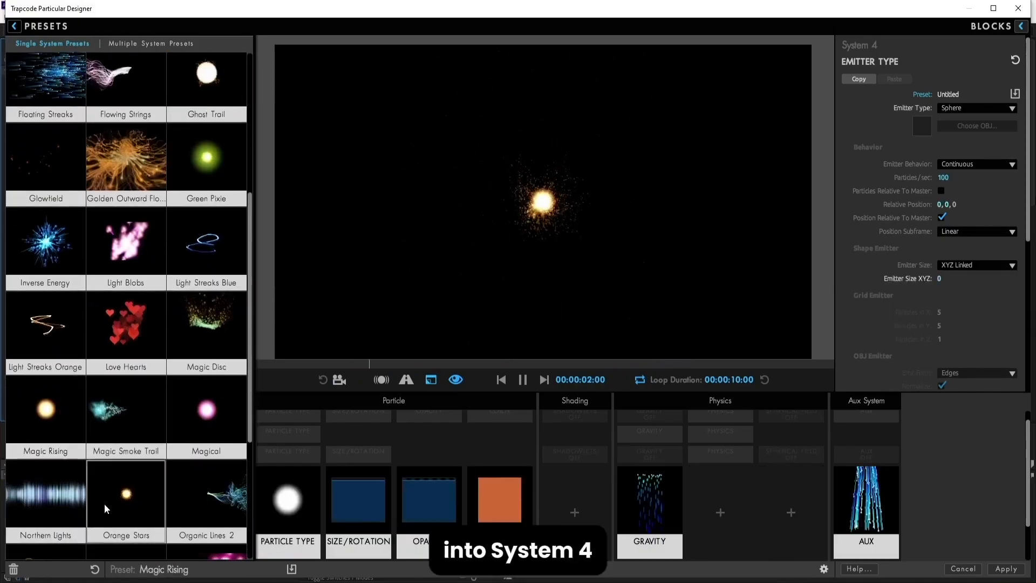
- Try the Orange Stars single-system preset on System 4 and undo it
key("ctrl+z")
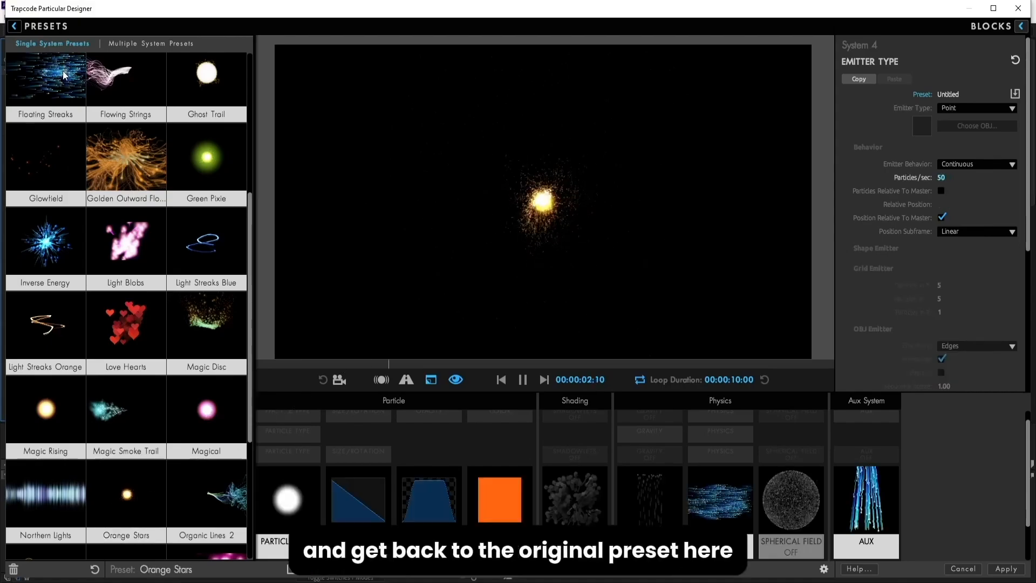
key("ctrl+shift+z")
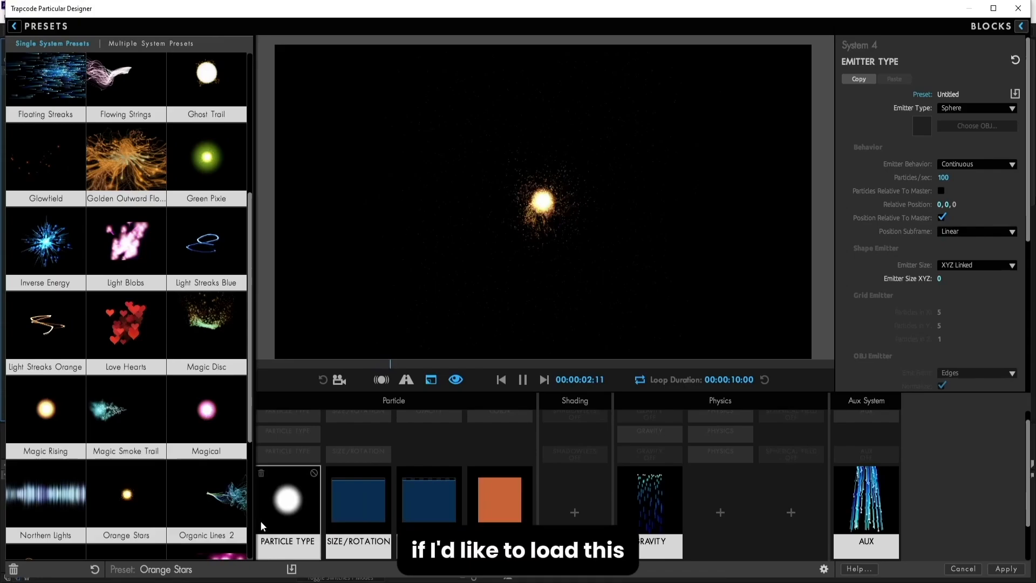
- Make System 5 the active system and load the Orange Stars single-system preset into it
left_click(19, 25)
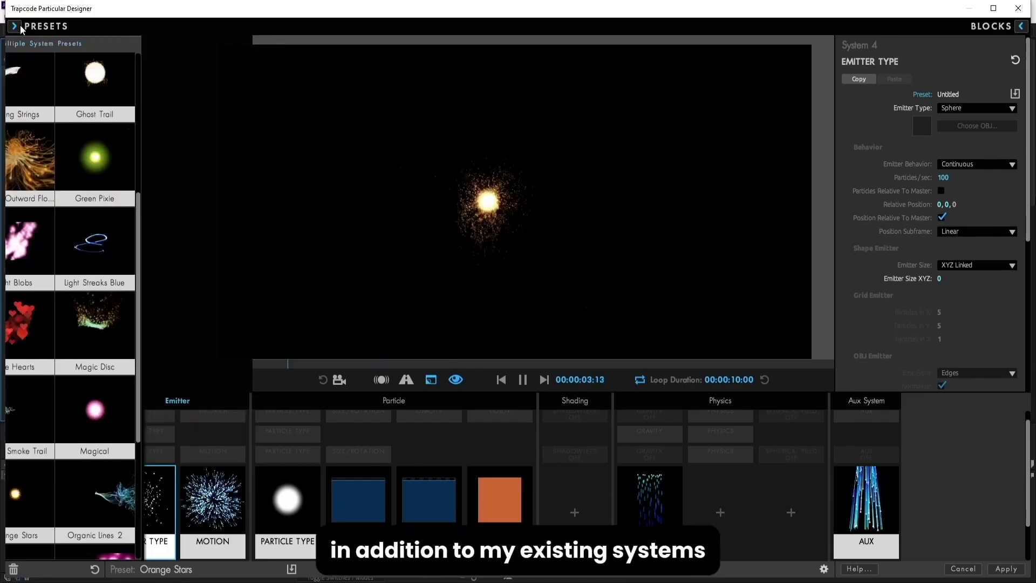
scroll(39, 505, "down", 1)
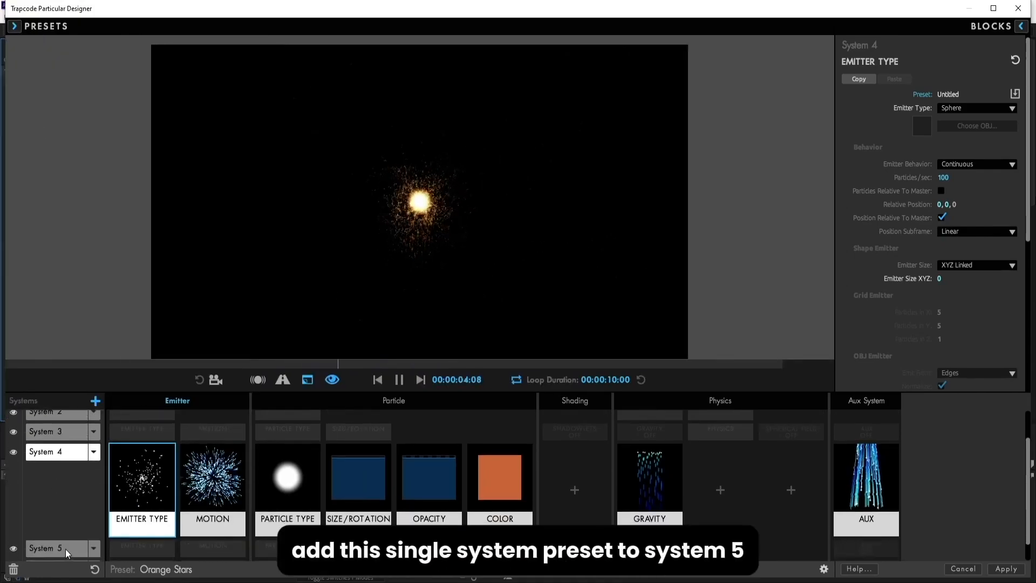
left_click(66, 553)
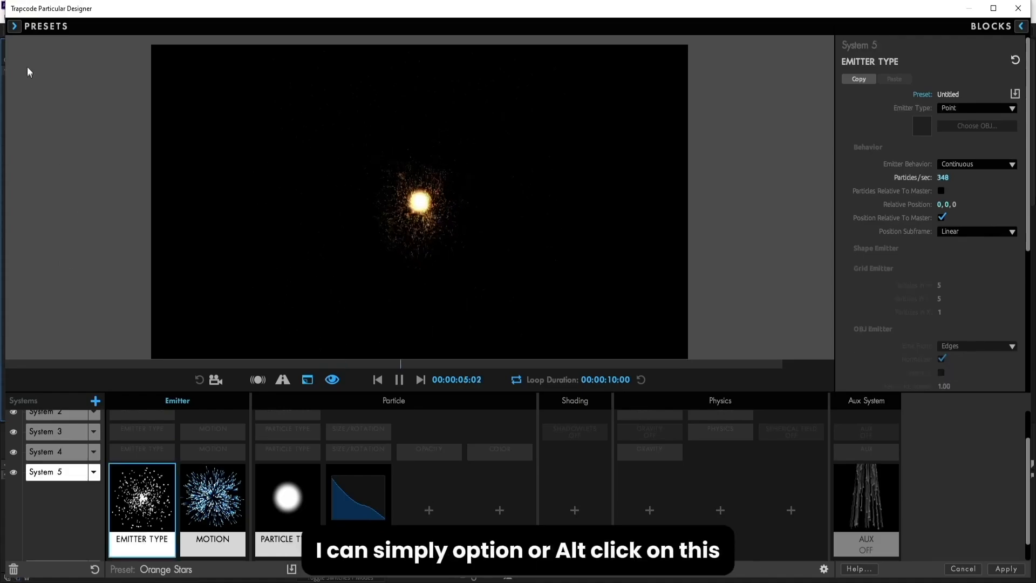
left_click(20, 27)
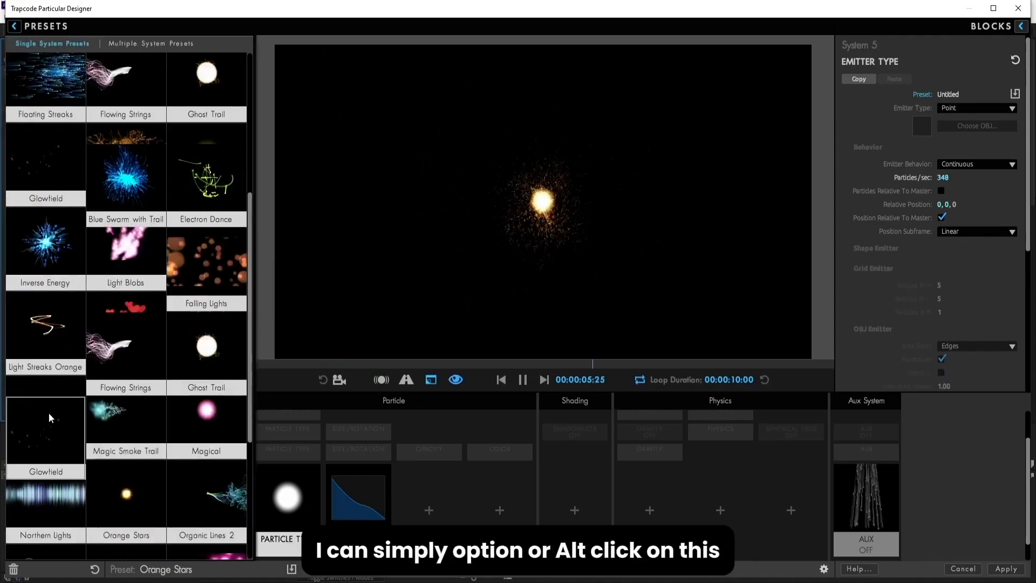
scroll(248, 397, "down", 2)
scroll(248, 396, "down", 5)
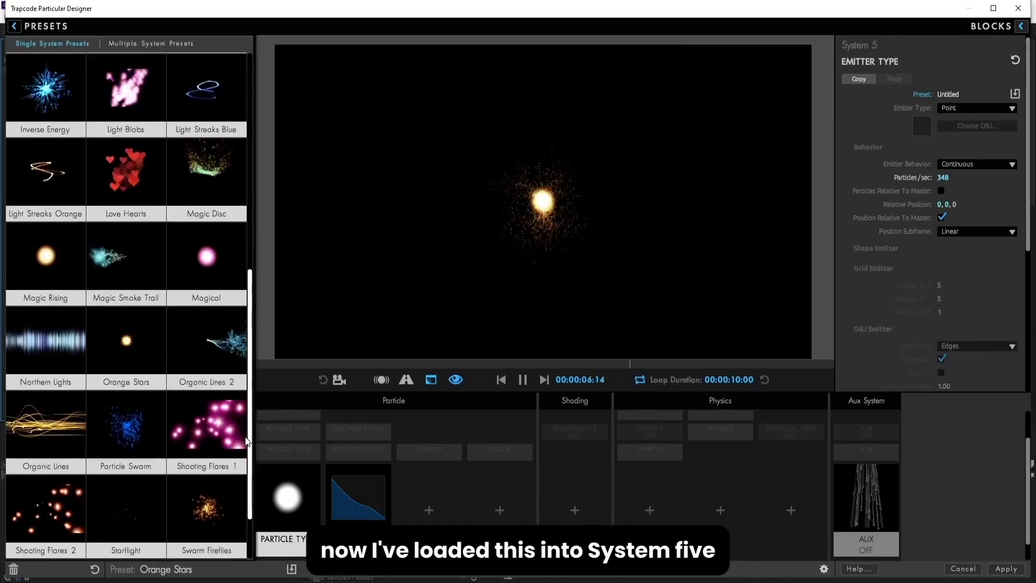
left_click_drag(138, 351, 542, 265)
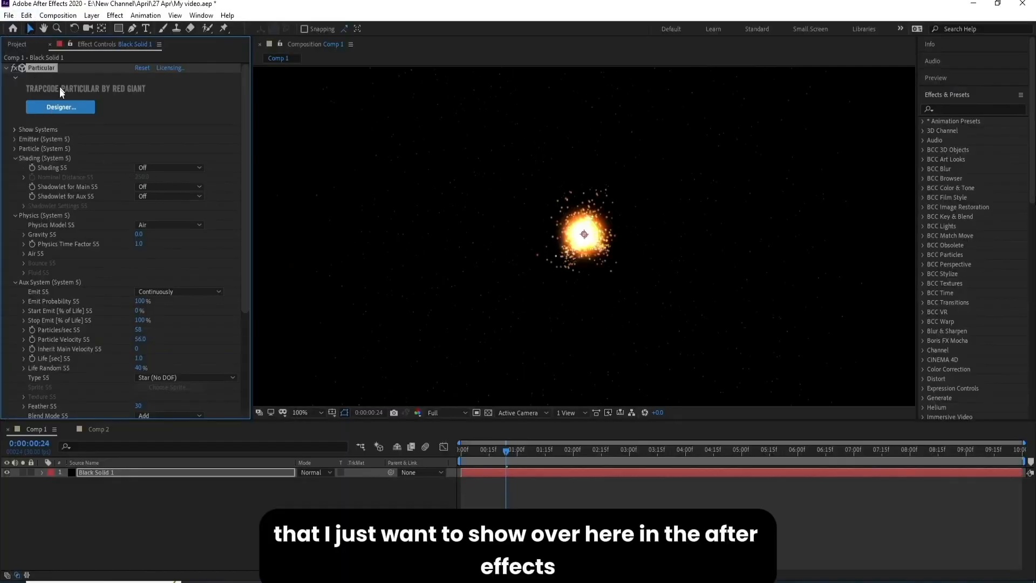
- Expand the Show Systems group in the After Effects effect controls and briefly solo System 2
left_click(14, 130)
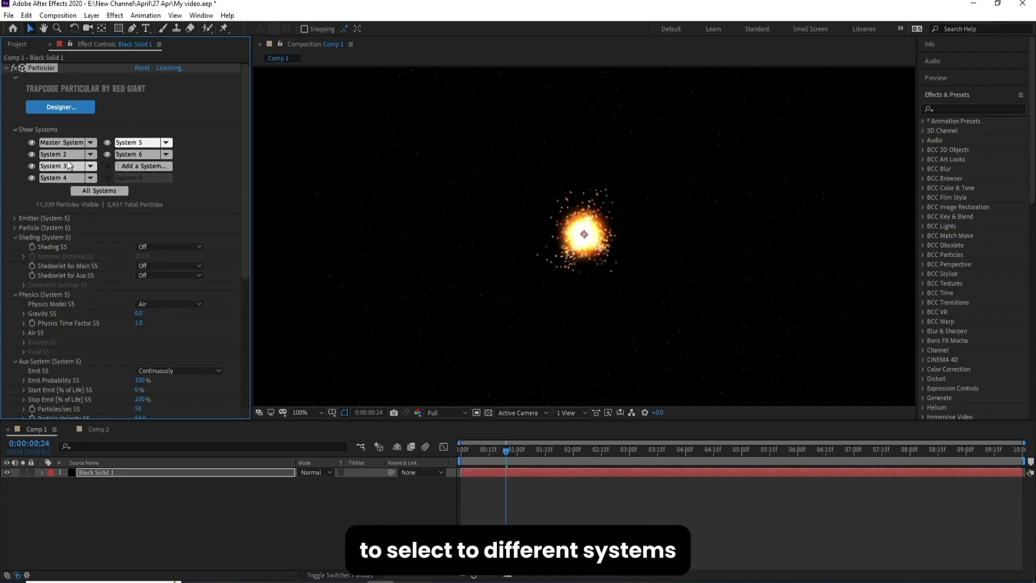
left_click(32, 154, "alt")
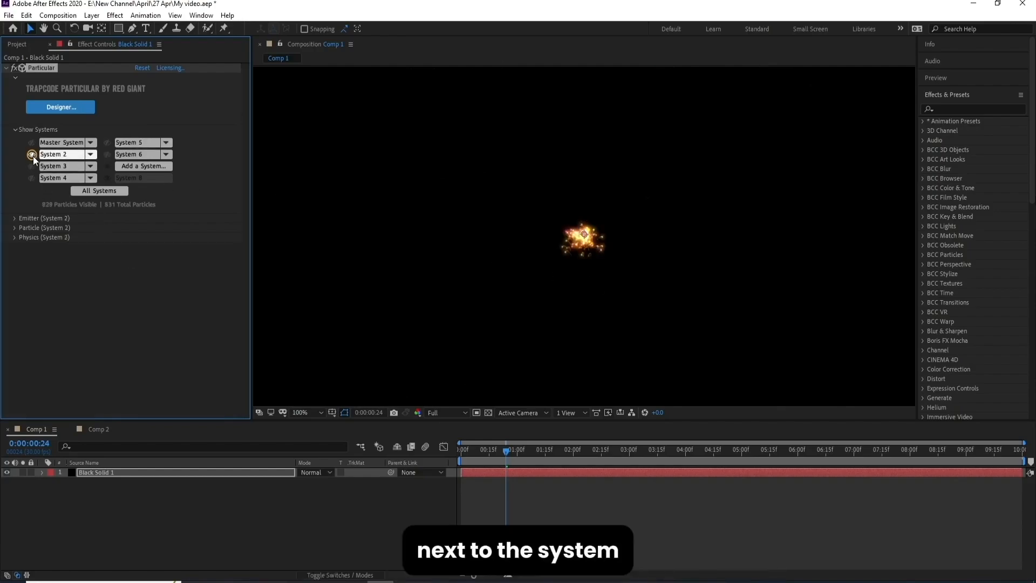
left_click(33, 157, "alt")
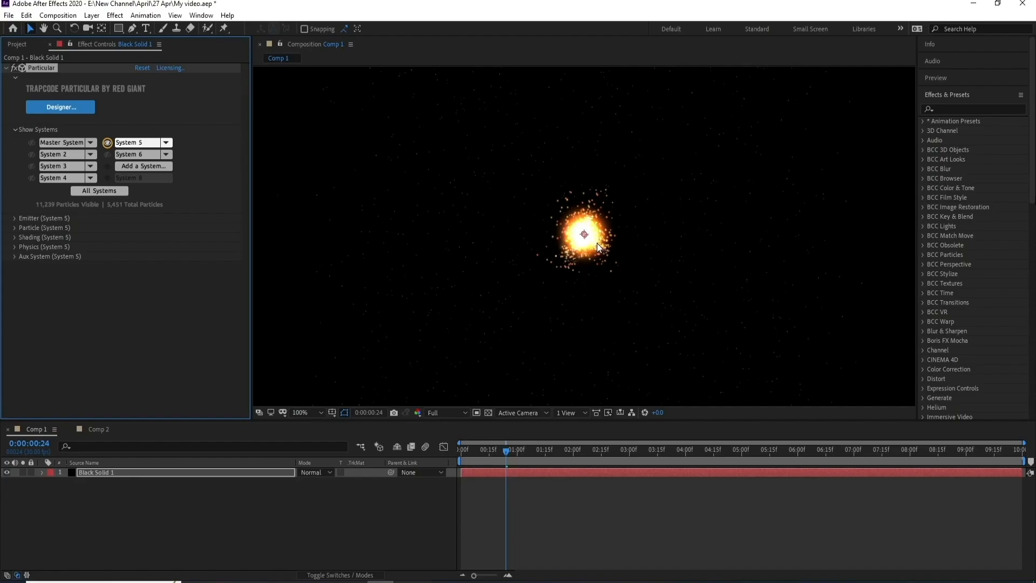
- End the solo on System 5, toggle the visibility of System 5 and the Master System, and leave all systems shown
left_click(106, 154, "alt")
left_click(107, 153)
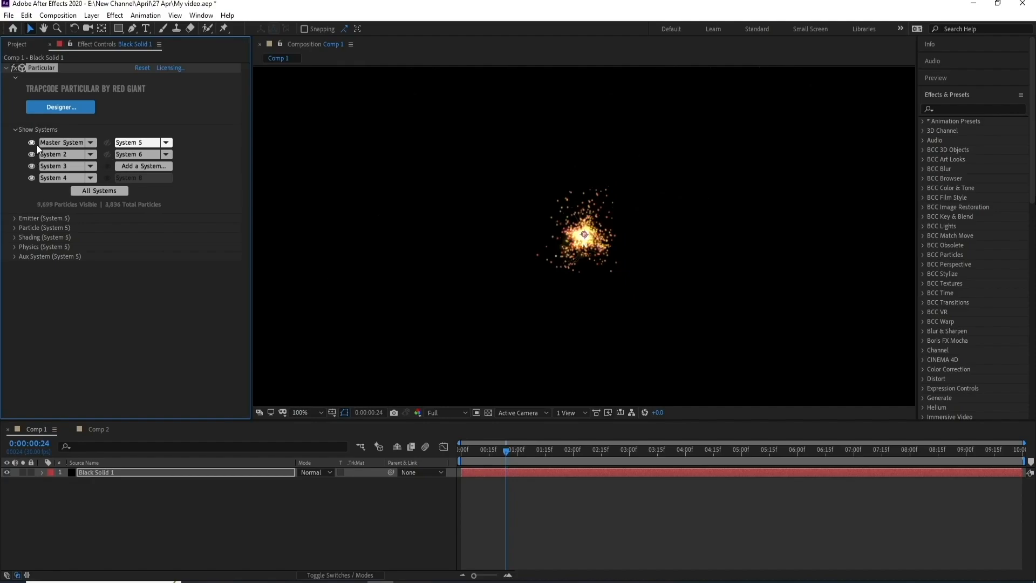
left_click(34, 143)
left_click(106, 143)
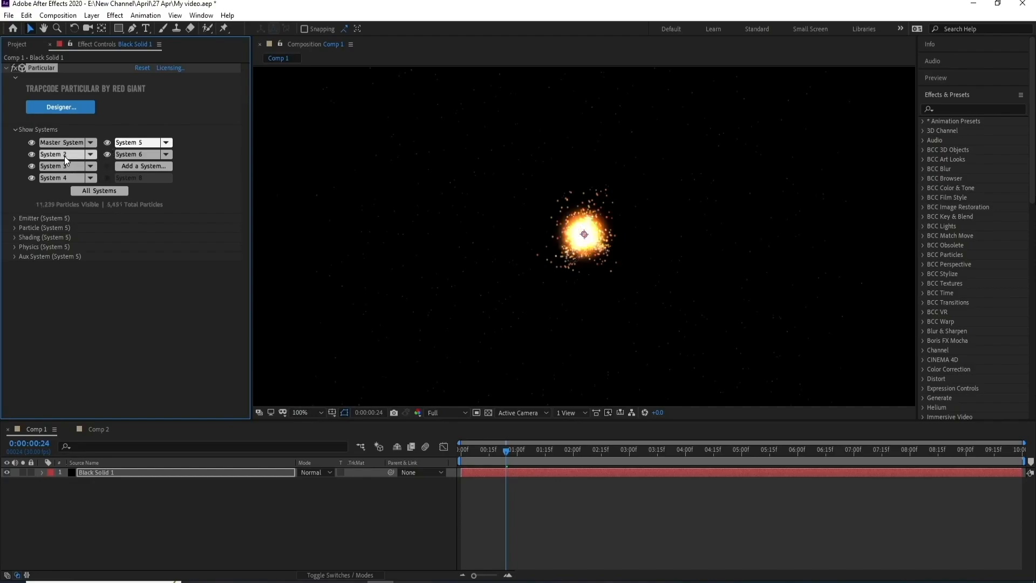
- Compare System 2's blocks in the Designer with its Particle parameters in the effect controls
left_click(67, 106)
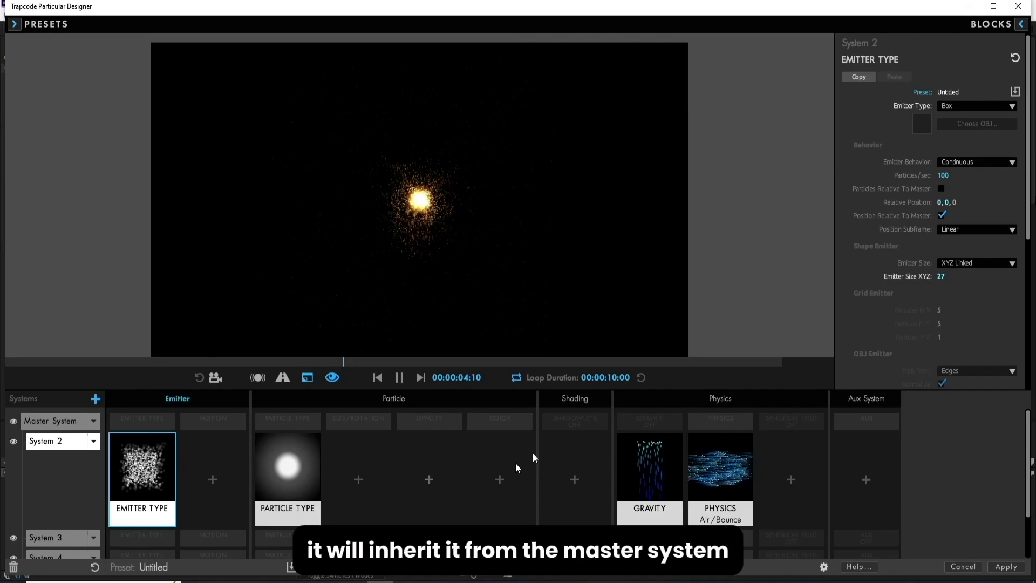
left_click(1016, 570)
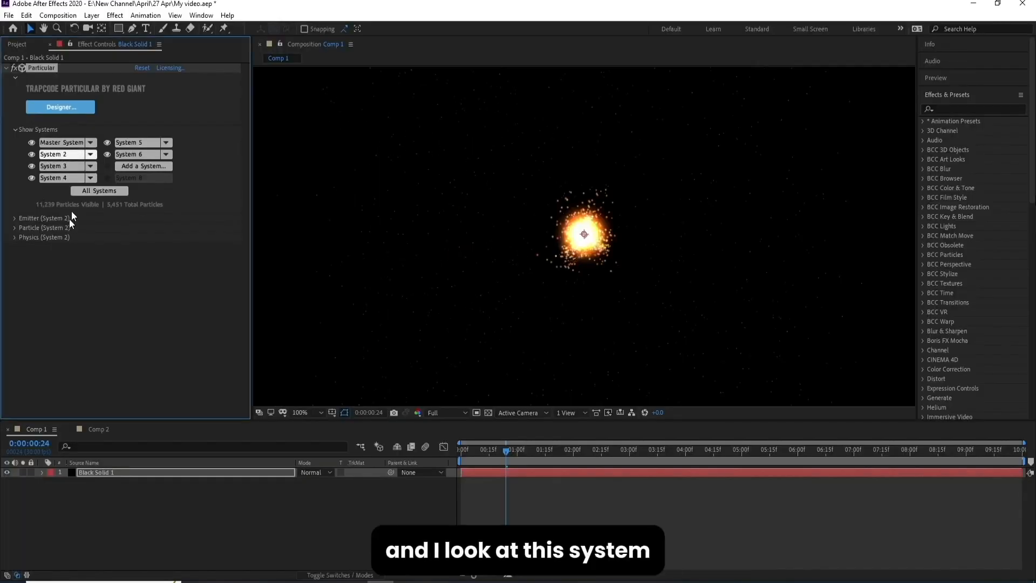
left_click(15, 227)
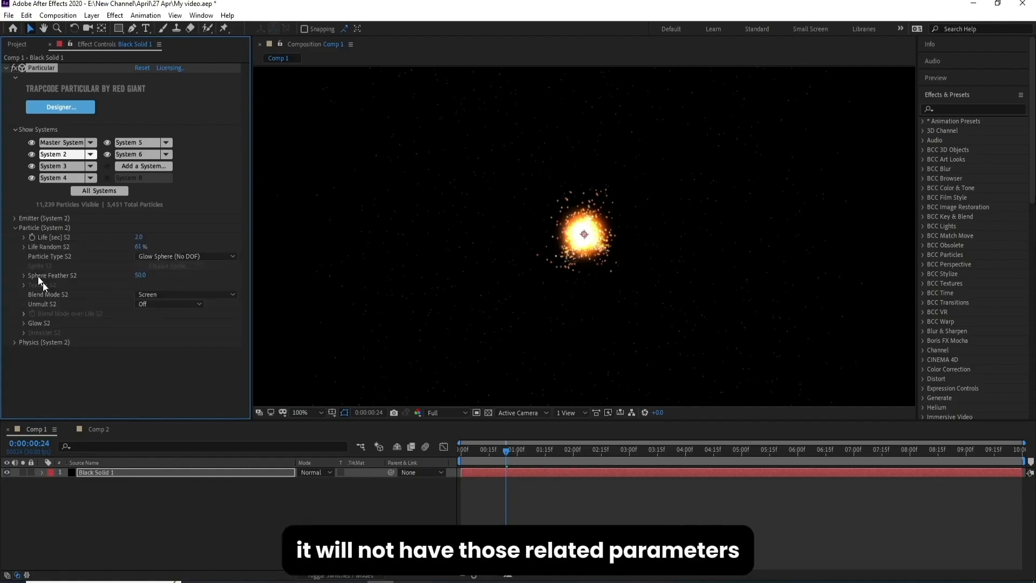
left_click(15, 227)
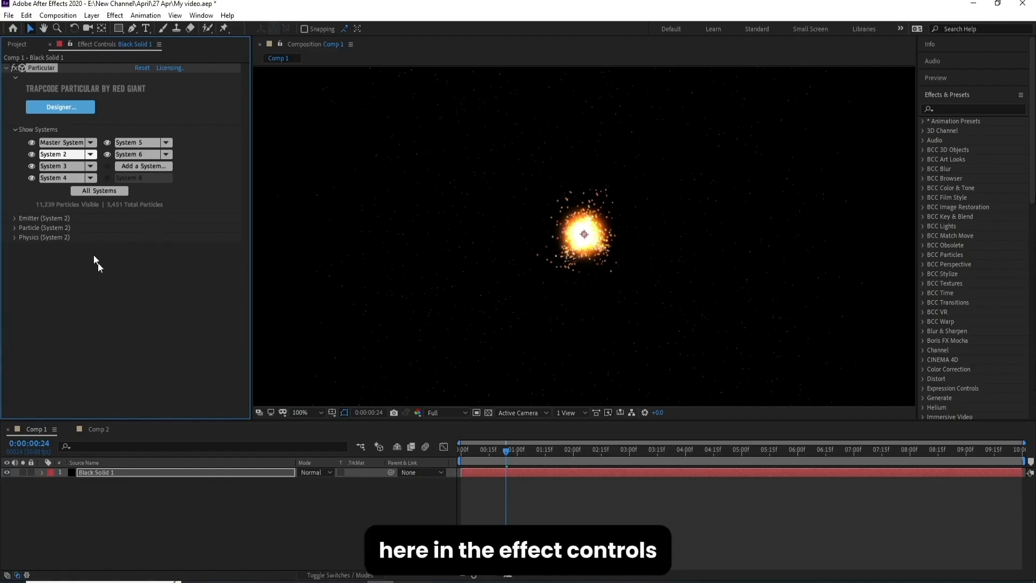
- Select the Master System and set its particle color to blue, 0006FF
left_click(59, 144)
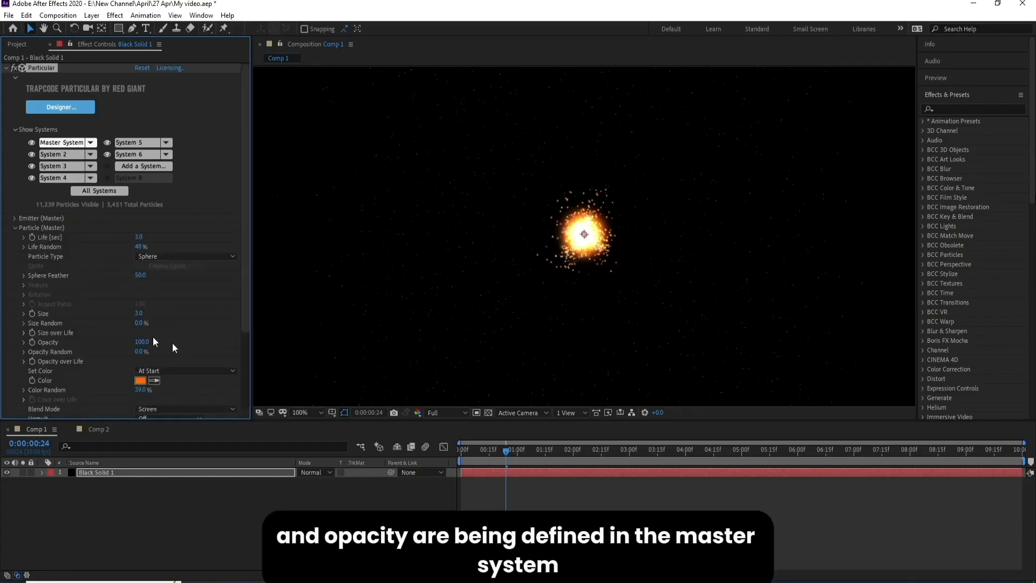
left_click(141, 381)
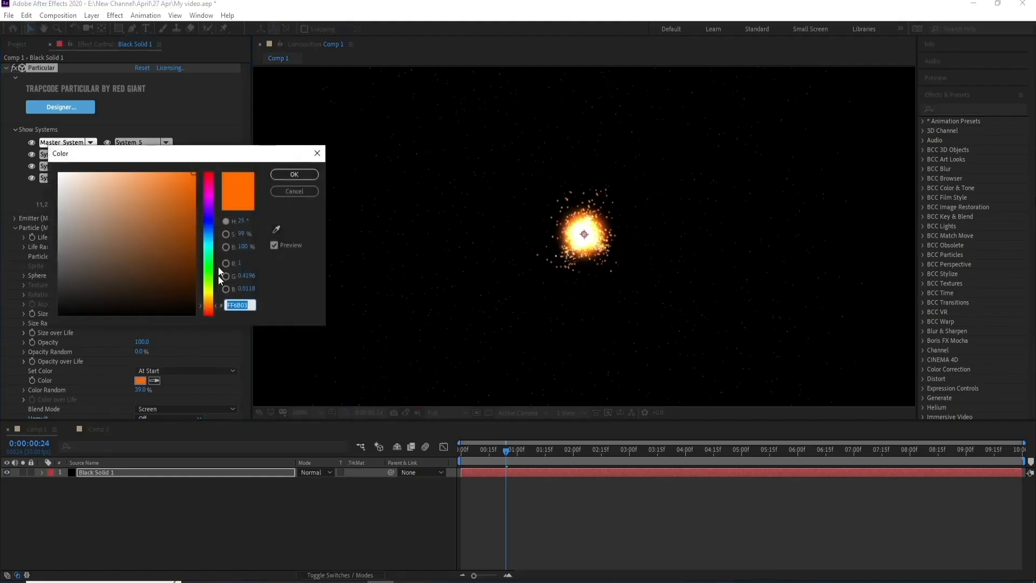
left_click(209, 225)
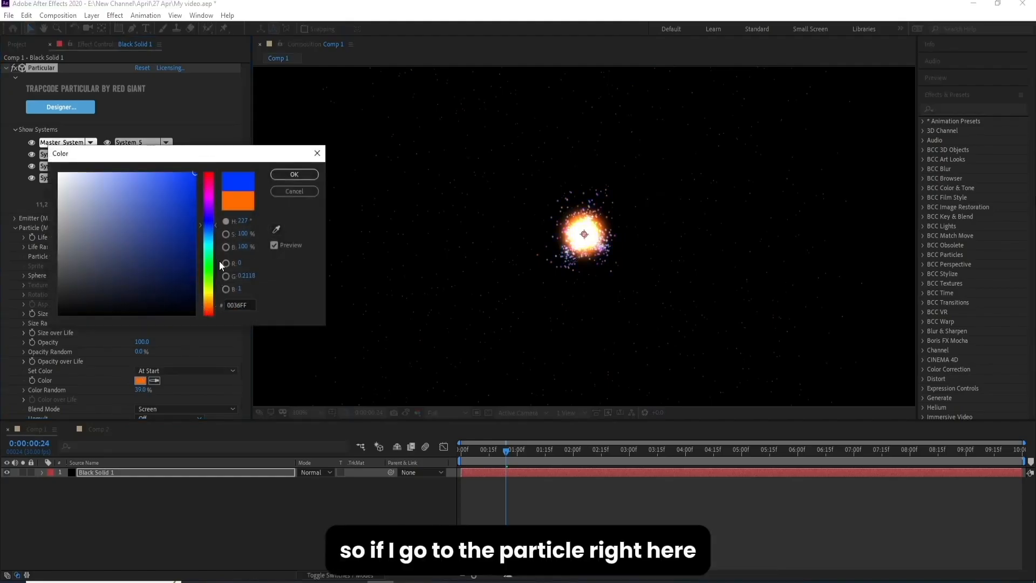
left_click(212, 225)
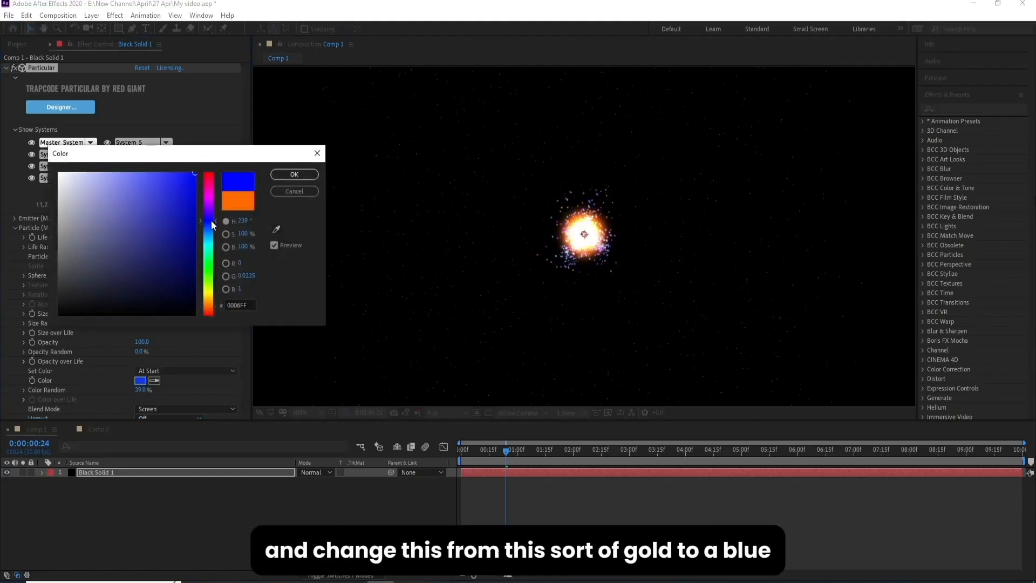
left_click(294, 174)
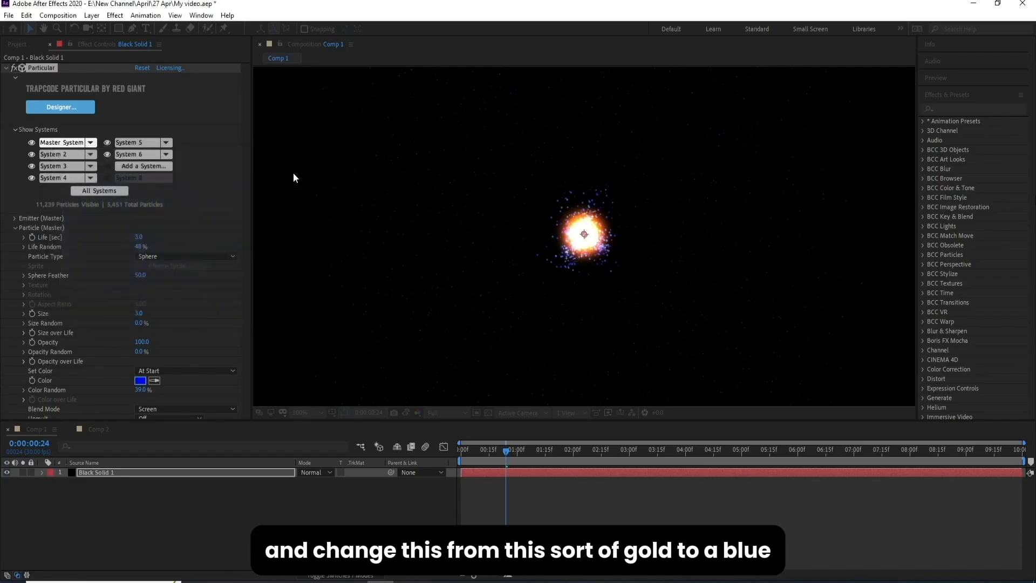
- Reopen the Designer and delete System 5's Color block so it inherits the Master System's color
left_click(64, 107)
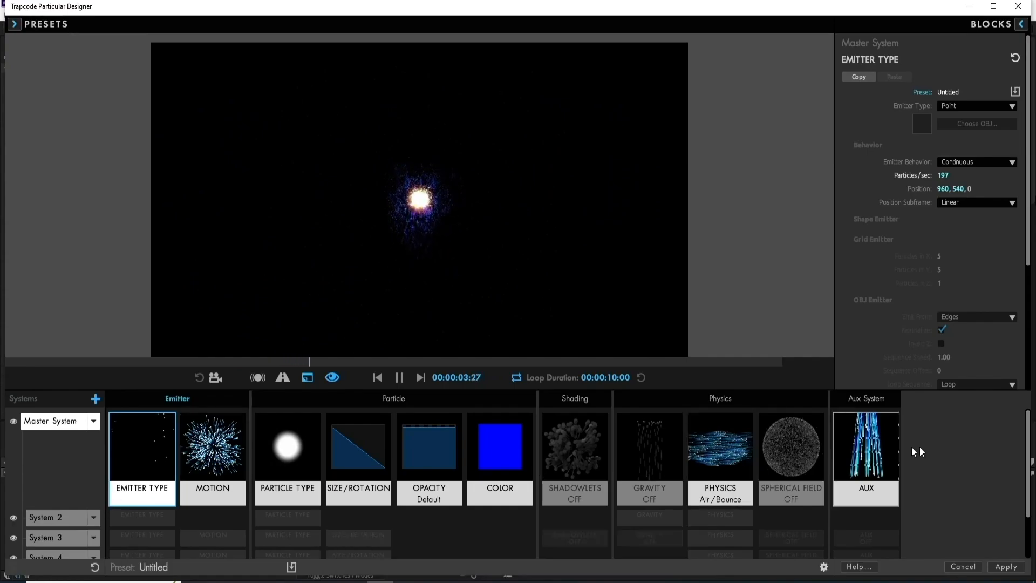
scroll(1032, 458, "down", 2)
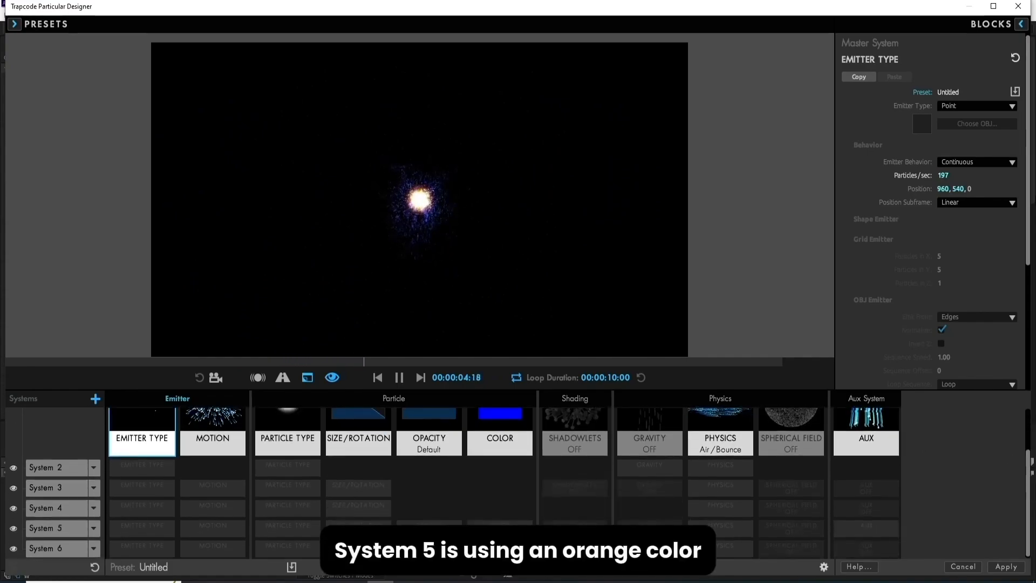
left_click(61, 531)
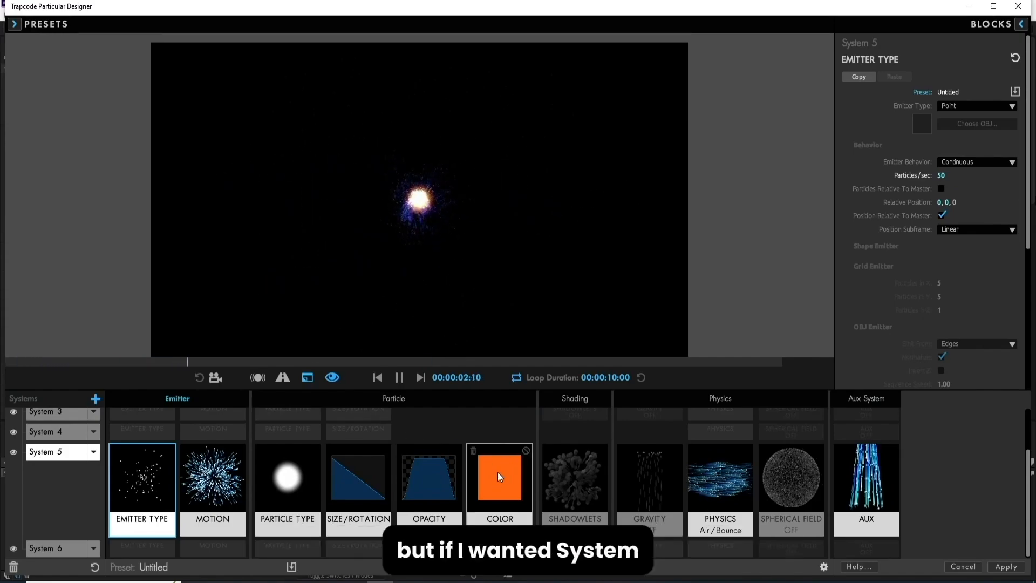
left_click(473, 451)
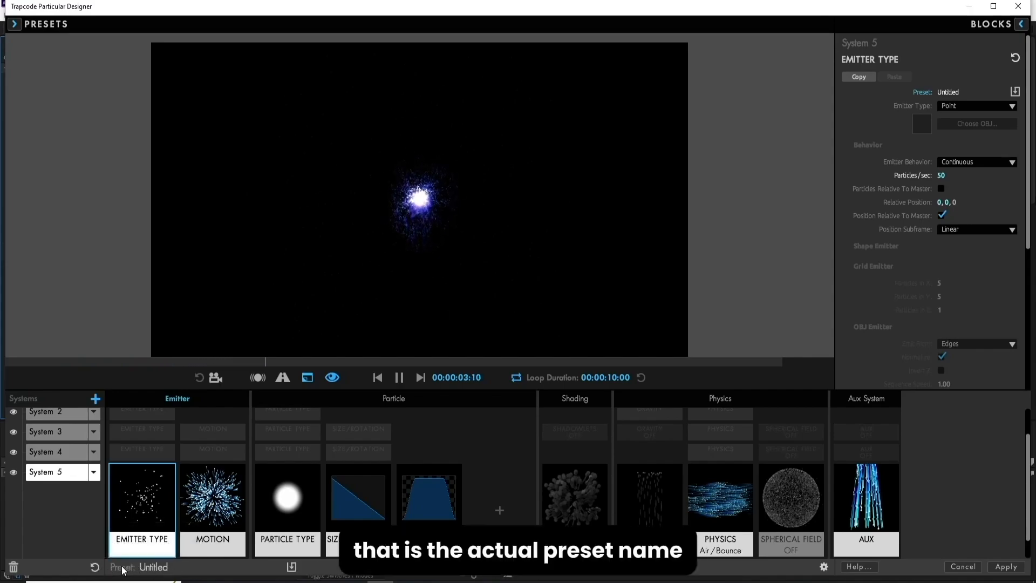
- Save the current setup as a multiple-system preset named Blue Particles
left_click(291, 567)
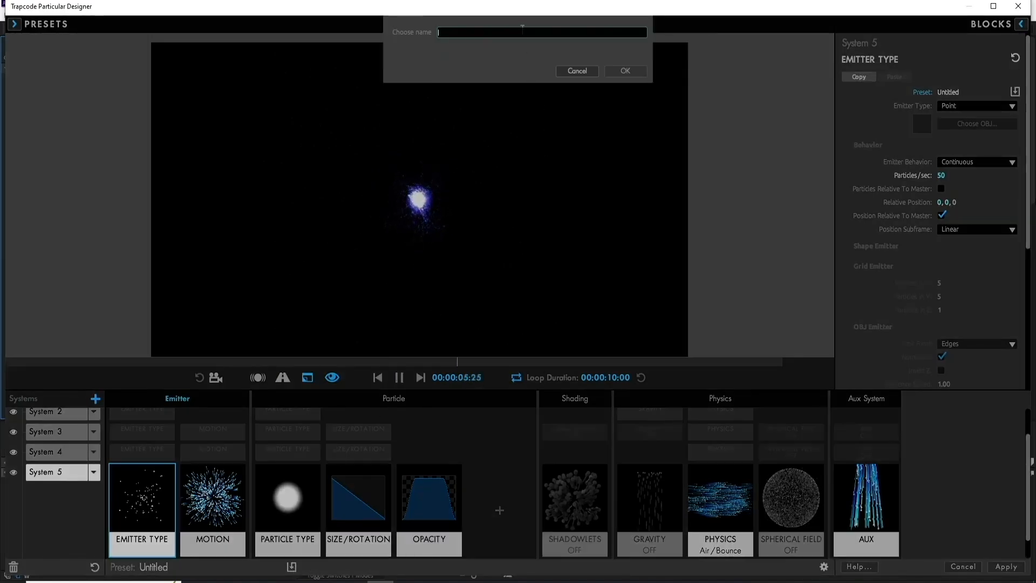
type("Blue Particles")
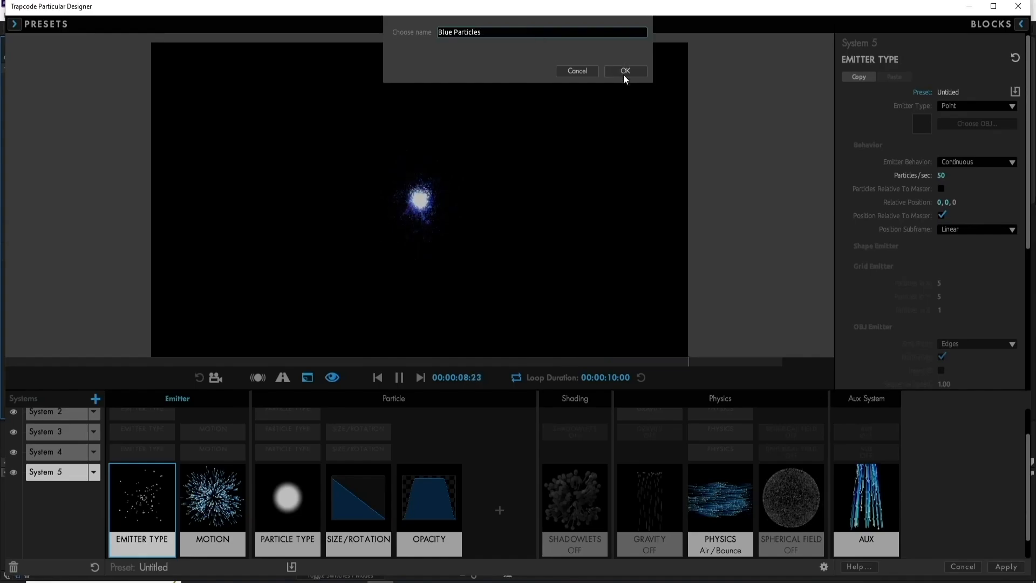
left_click(623, 72)
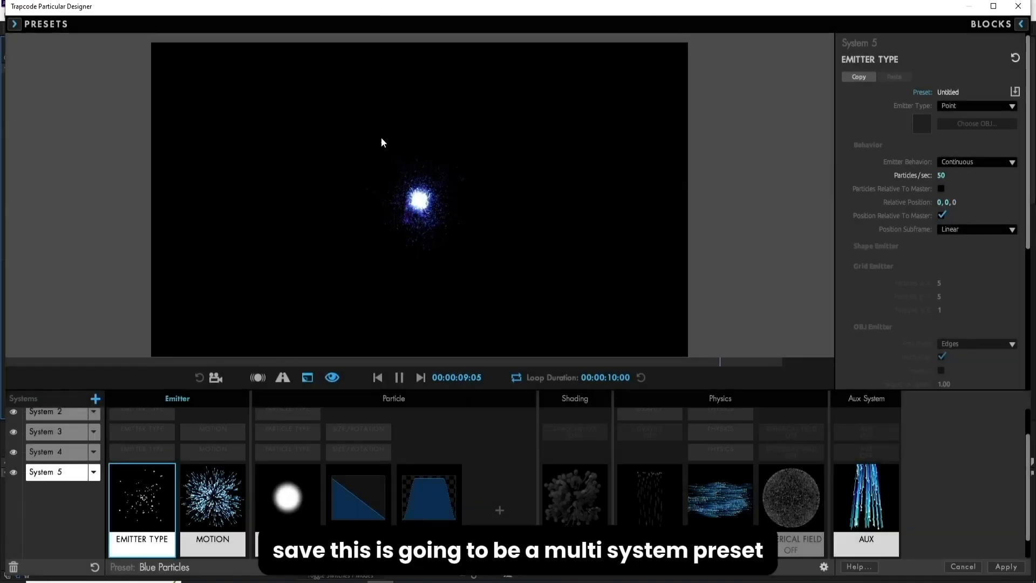
- Find the saved Blue Particles preset in the Custom category of the multiple-system presets
left_click(15, 24)
scroll(258, 264, "up", 5)
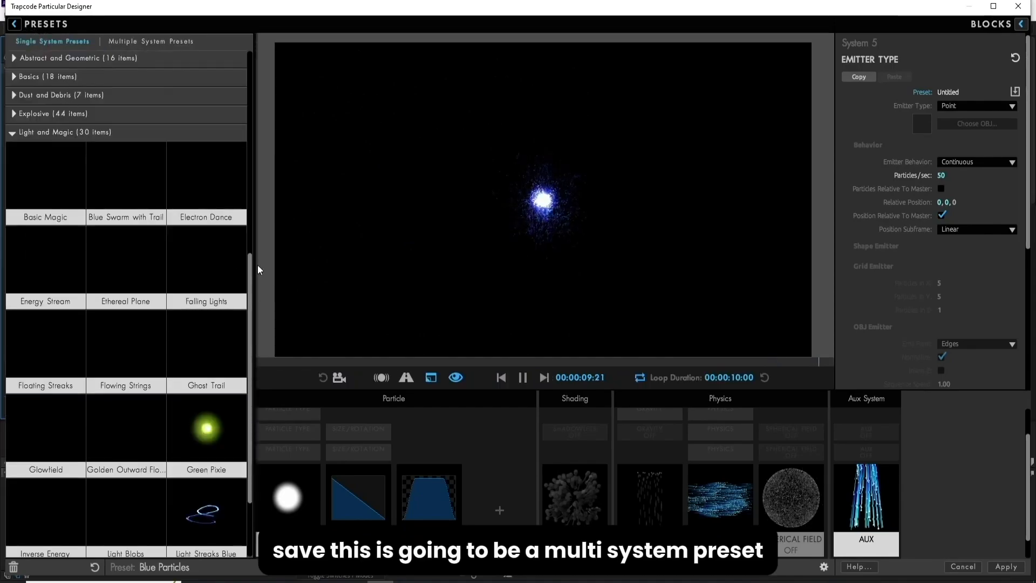
scroll(250, 269, "down", 6)
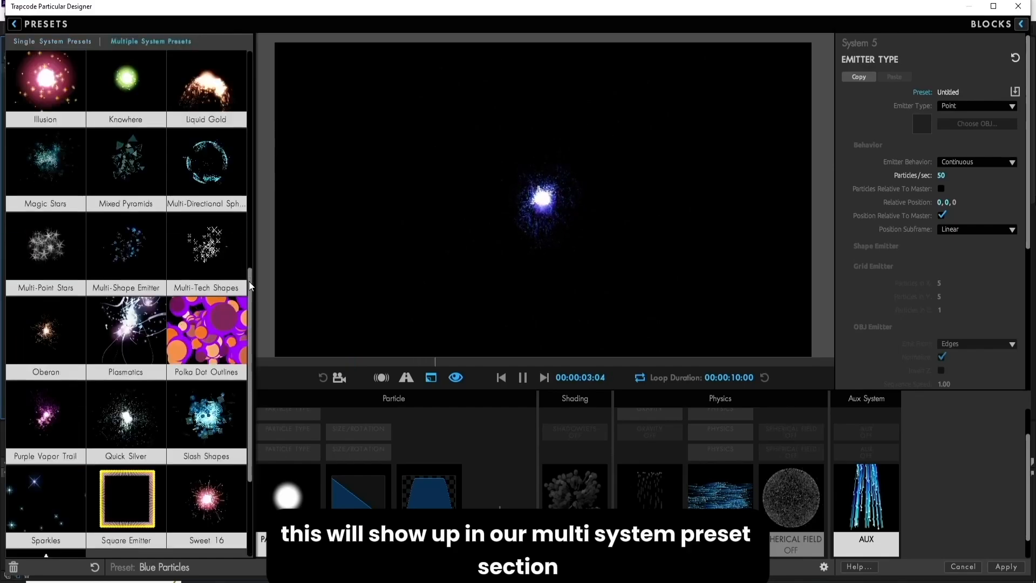
scroll(248, 302, "down", 3)
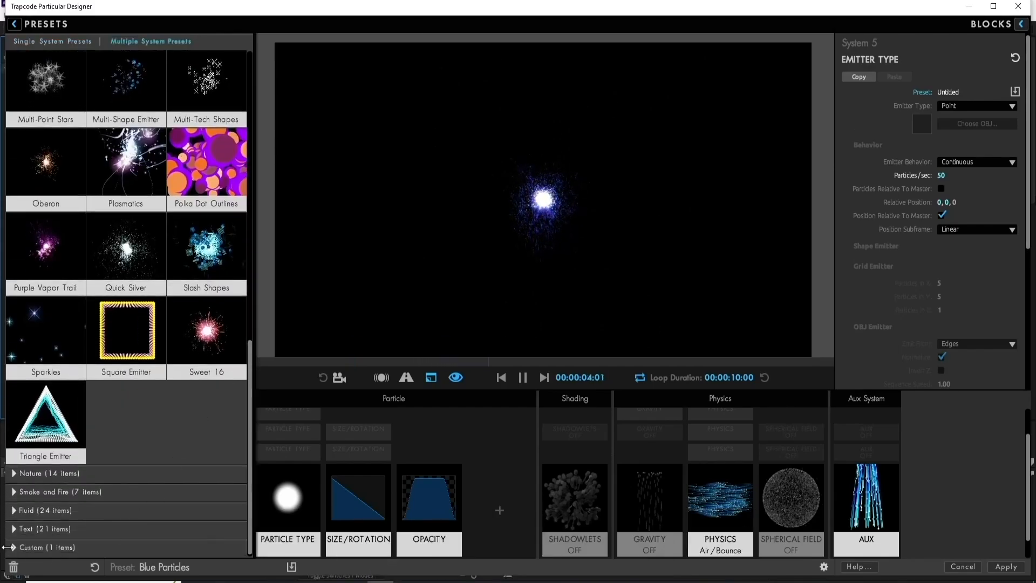
left_click(9, 550)
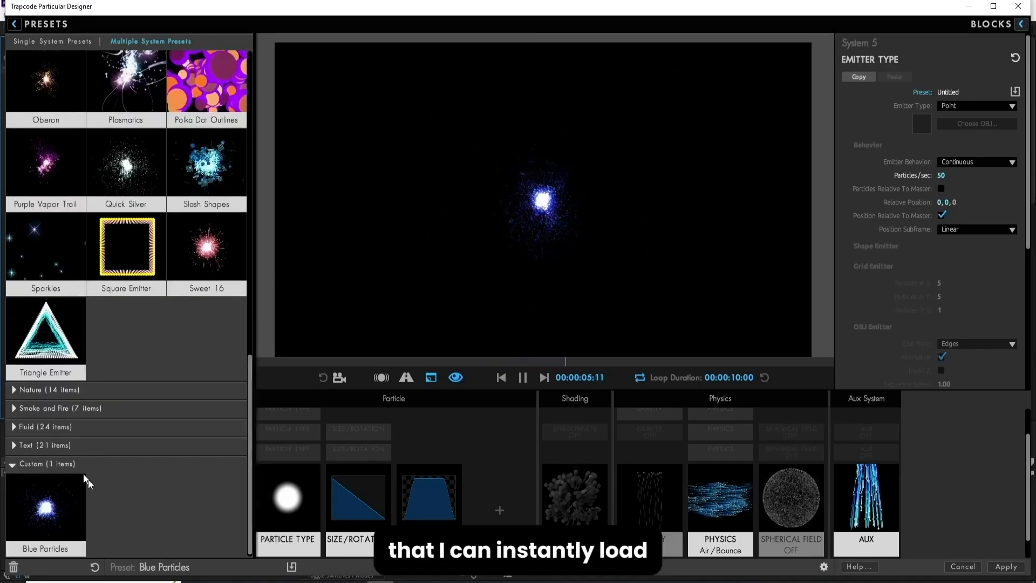
- Glance at the single-system presets, close the preset browser, and open System 4's options
left_click(55, 37)
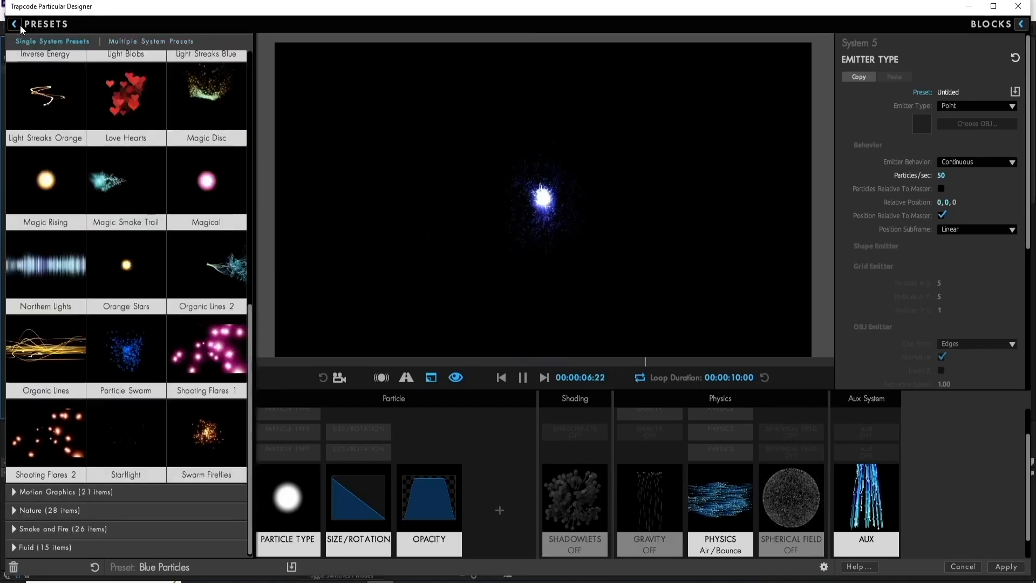
left_click(14, 24)
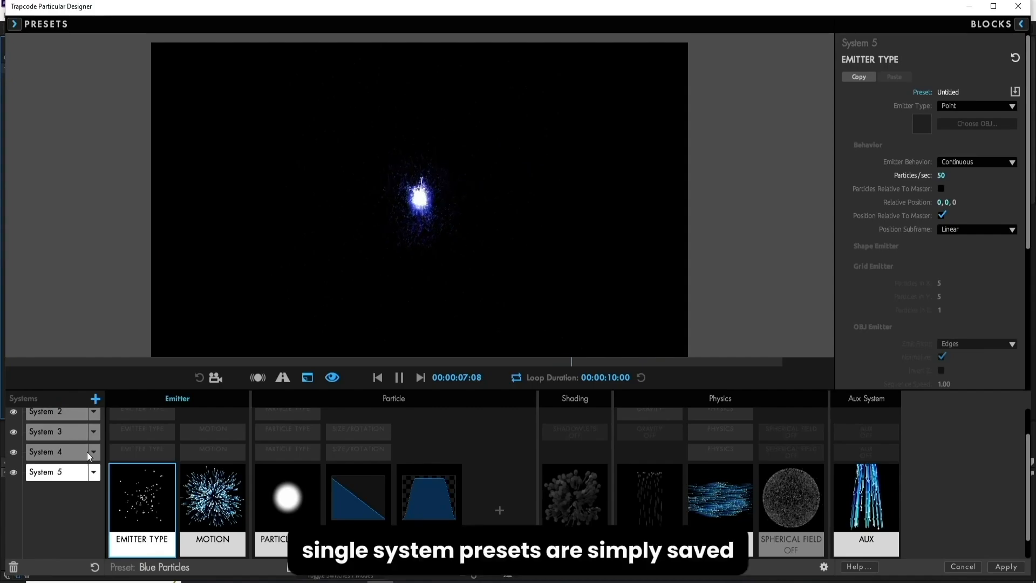
left_click(93, 452)
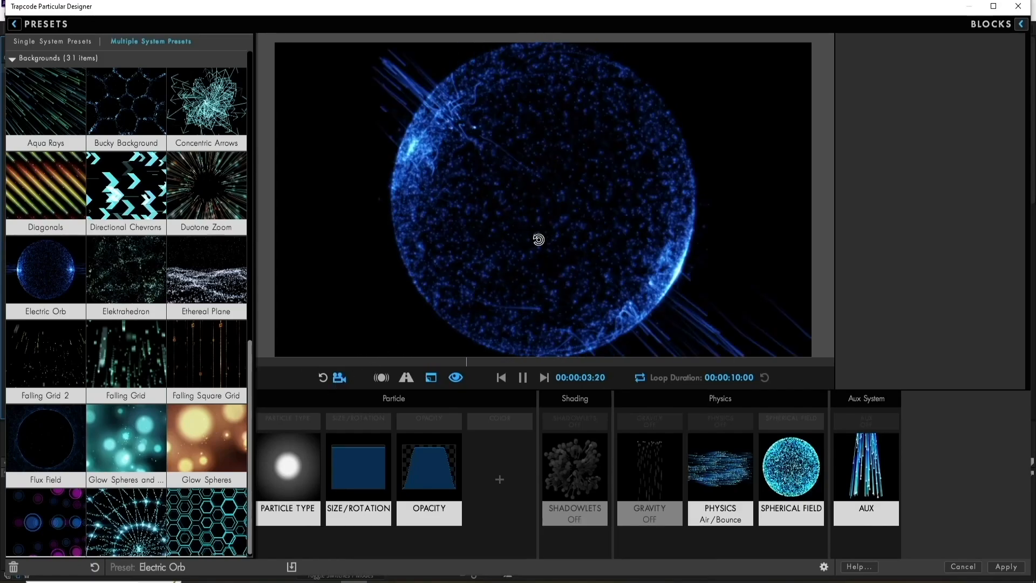
- Orbit the preview camera around the Electric Orb preset to view it from a different angle
mouse_move(572, 254)
left_mouse_down()
mouse_move(603, 160)
mouse_move(586, 241)
mouse_move(578, 231)
mouse_move(548, 259)
mouse_move(551, 234)
mouse_move(541, 234)
mouse_move(427, 298)
left_mouse_up()
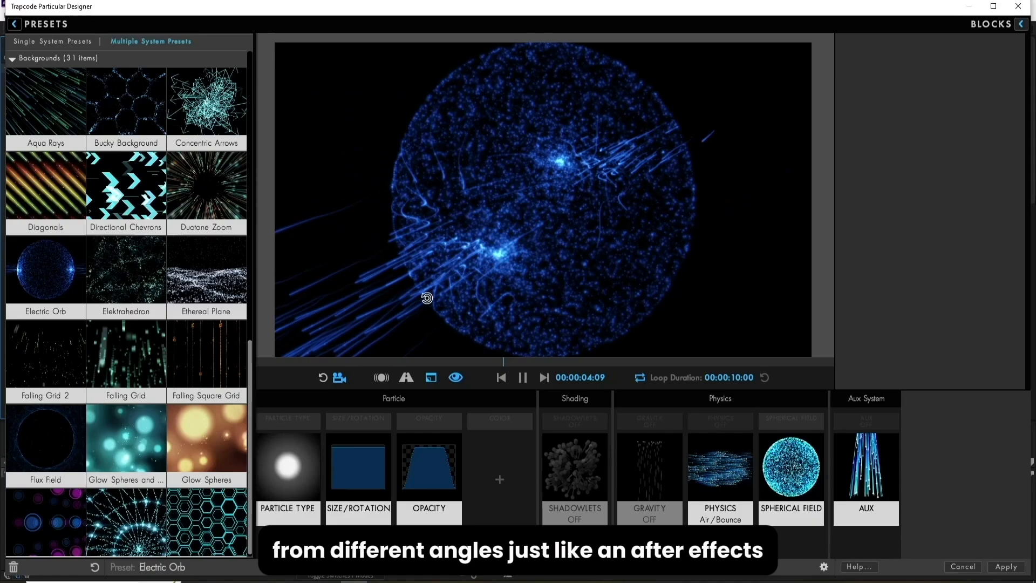
- Pan and zoom the preview camera around the Electric Orb preset, switch off camera control, and reset the view
left_click(323, 378)
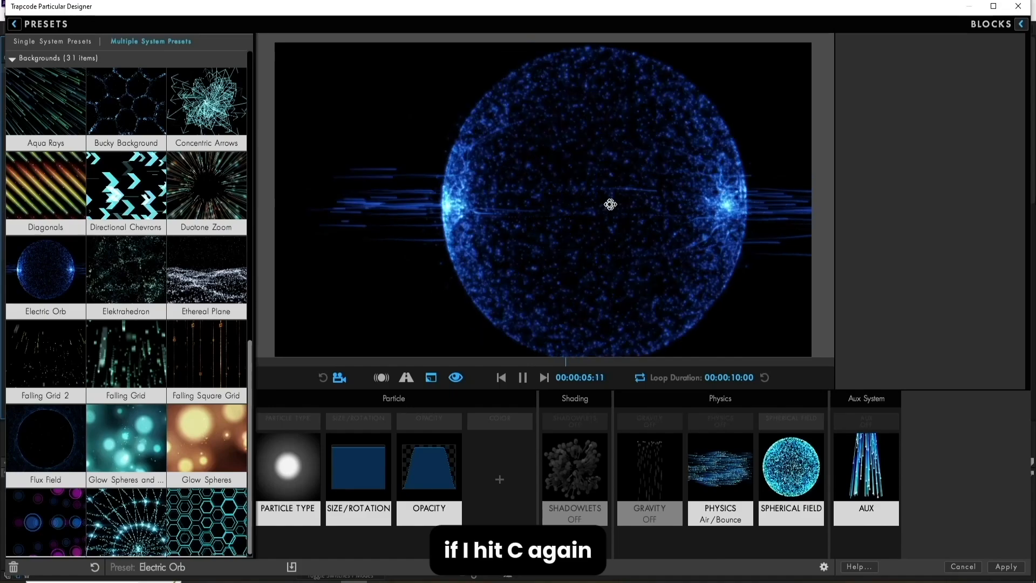
left_click_drag(610, 203, 555, 221)
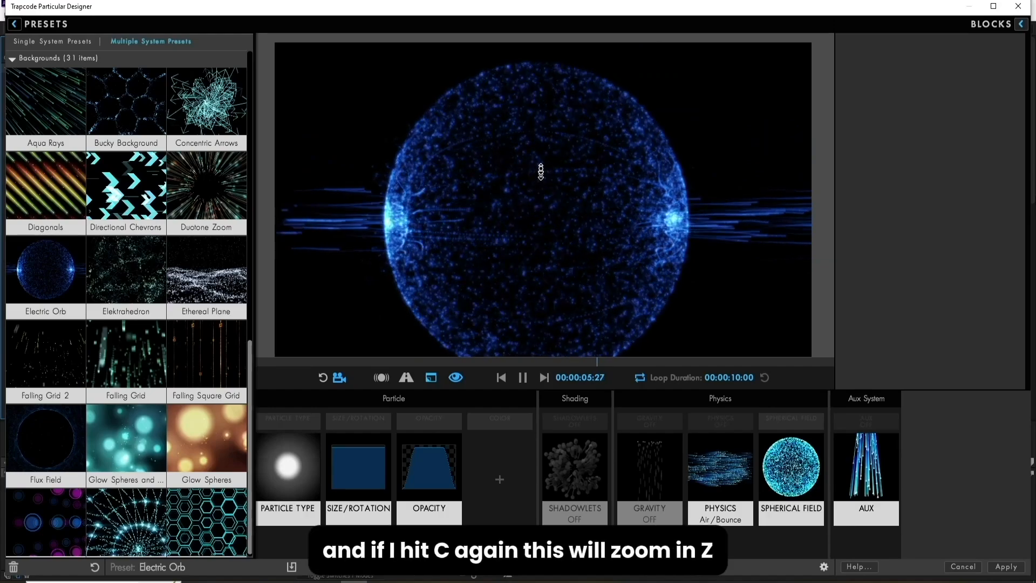
left_click_drag(545, 116, 511, 316)
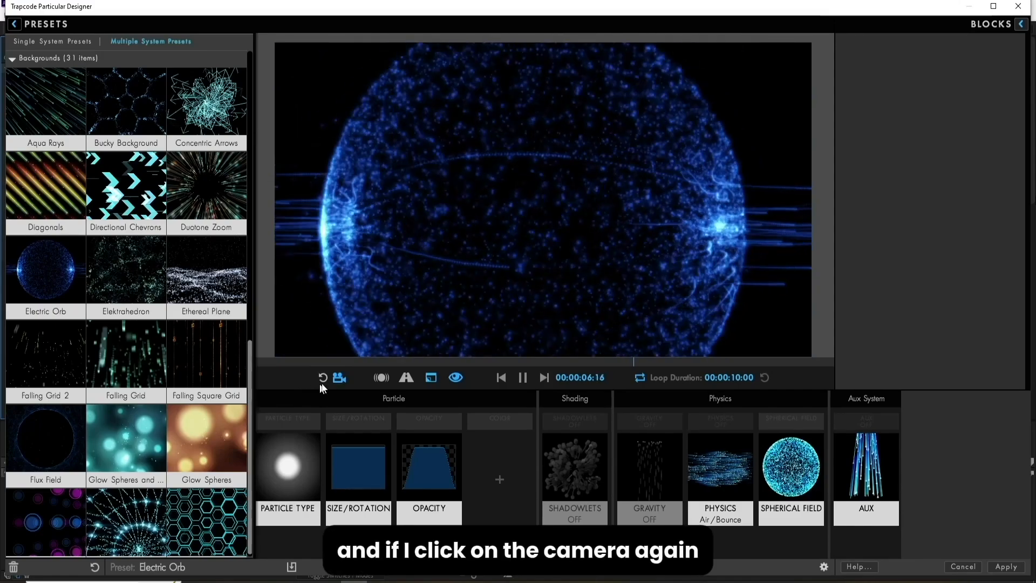
left_click(339, 378)
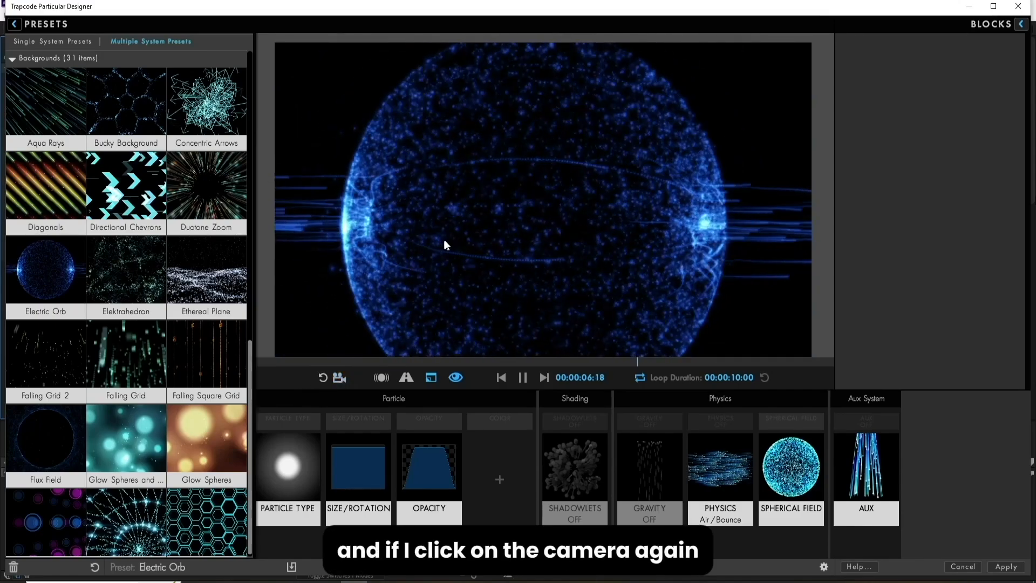
left_click(323, 378)
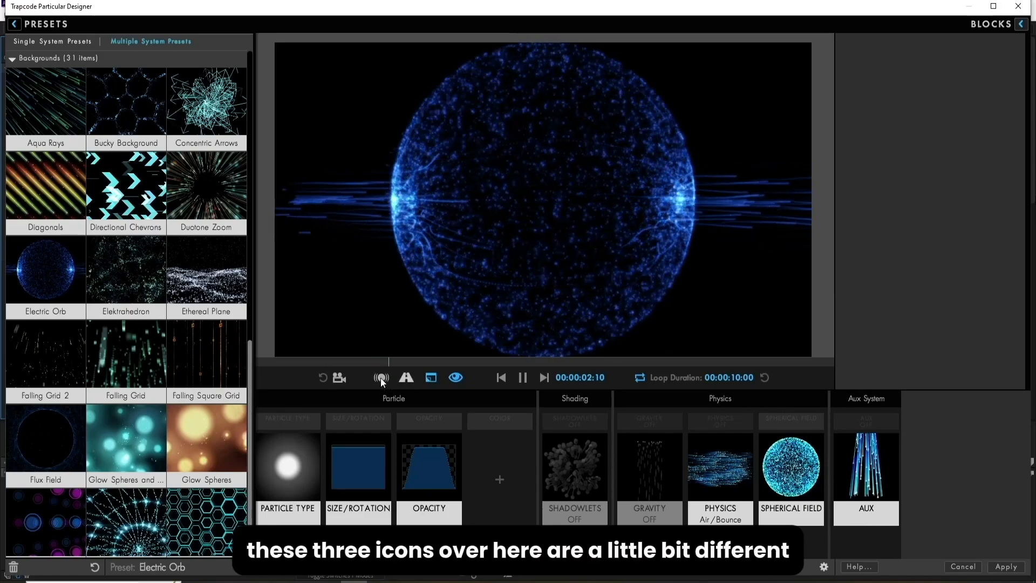
- Reset the particle setup to its defaults and raise the Master System's Motion velocity to 370
left_click(14, 24)
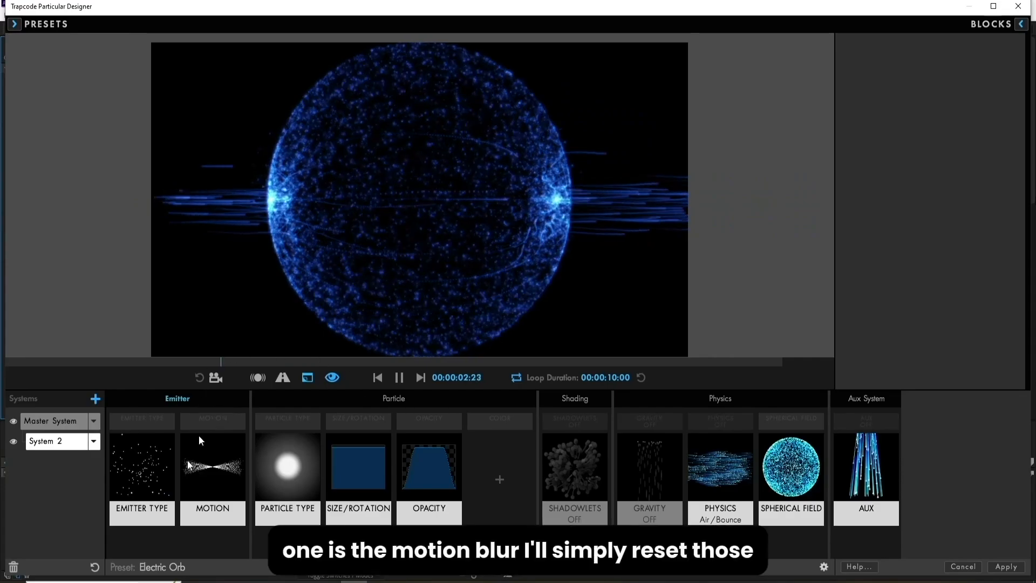
left_click(95, 567)
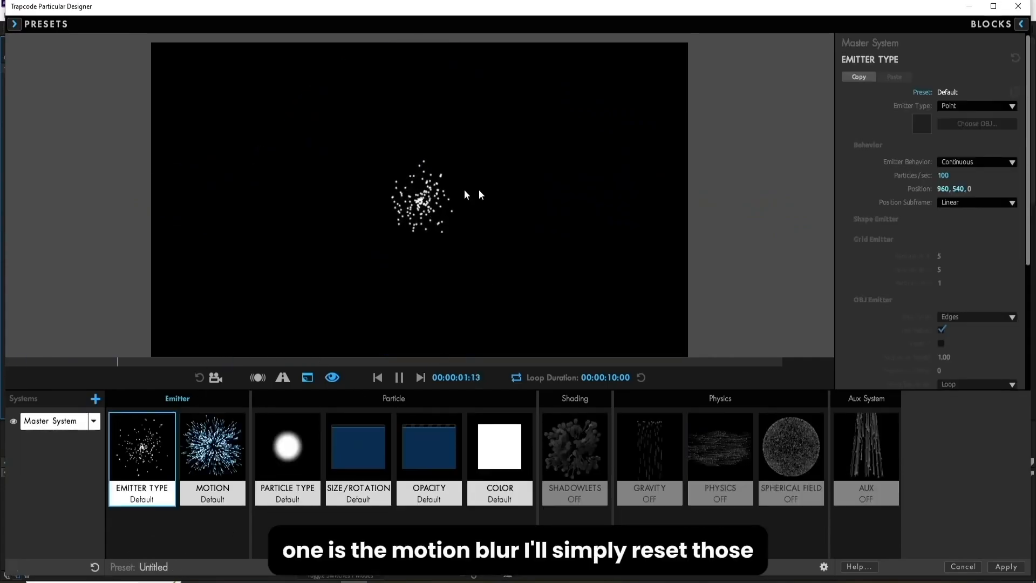
left_click(219, 463)
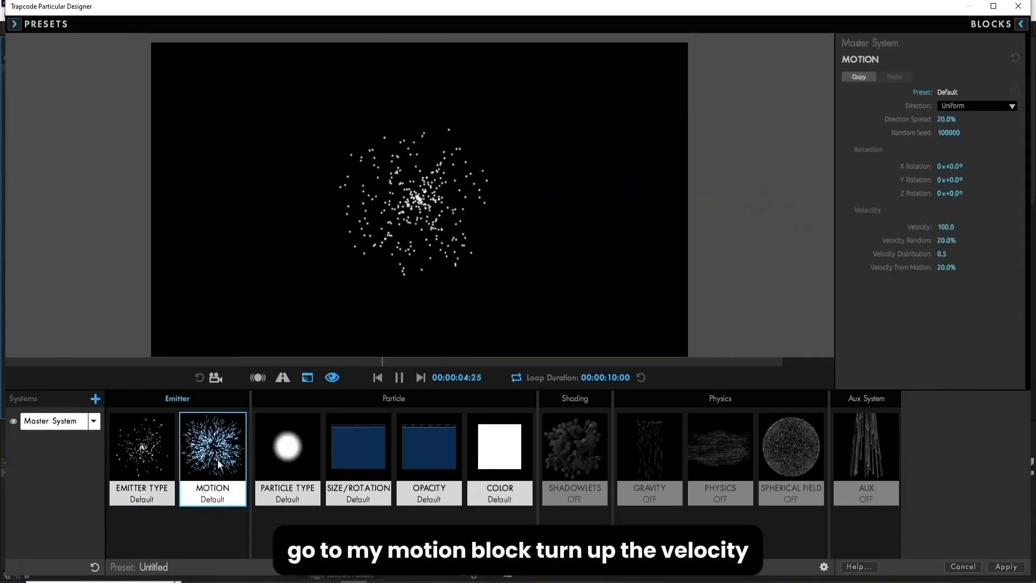
left_click_drag(945, 226, 966, 227)
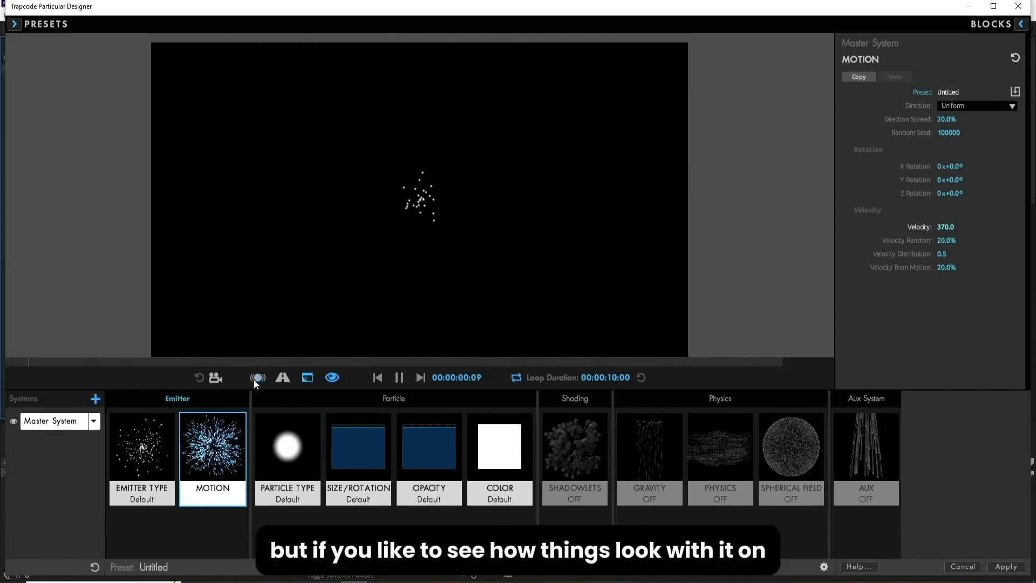
- Preview the Ethereal Plane background preset from a tilted camera angle with depth of field on and off
left_click(282, 377)
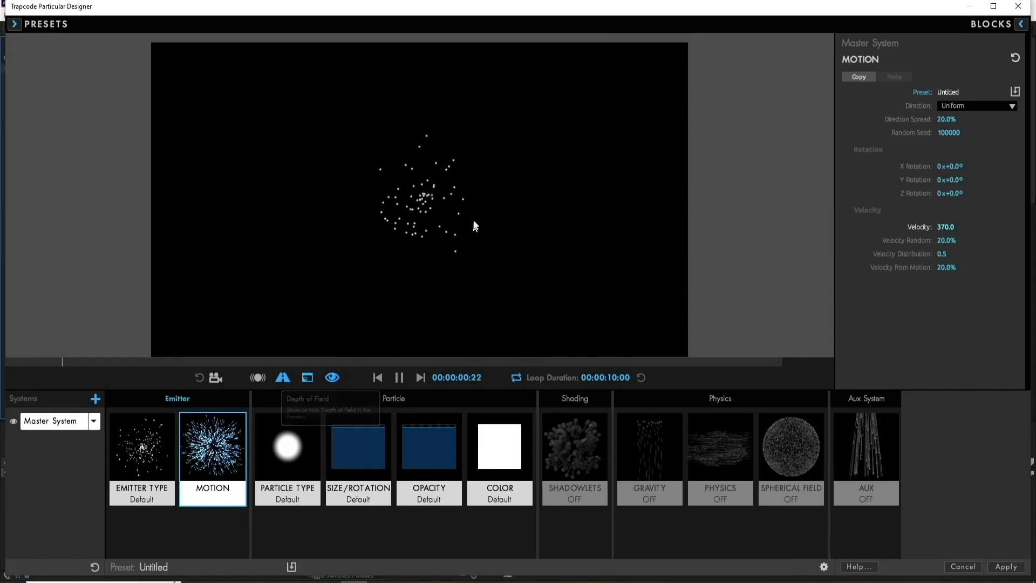
left_click(14, 24)
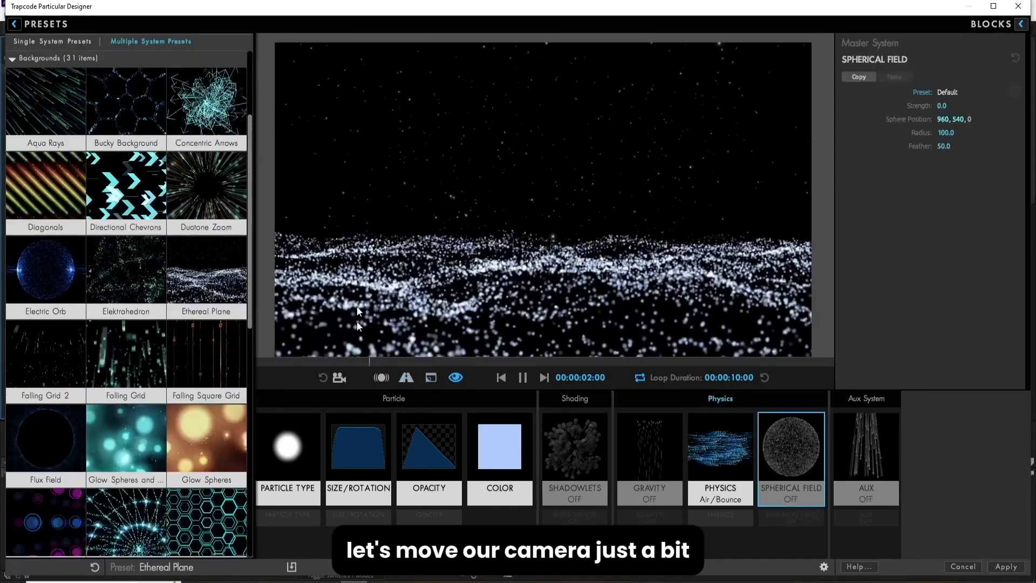
left_click(338, 377)
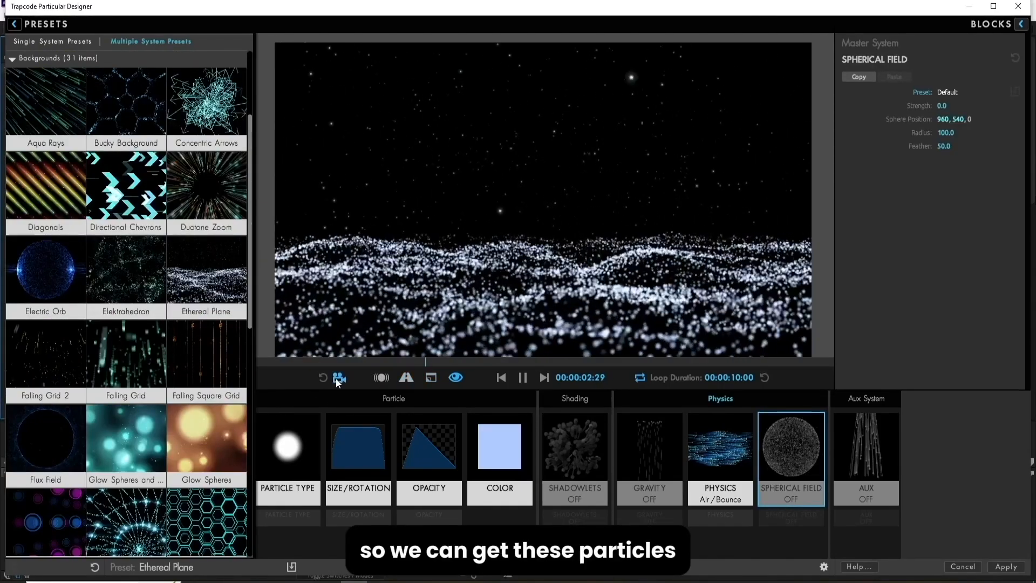
left_click_drag(589, 304, 600, 274)
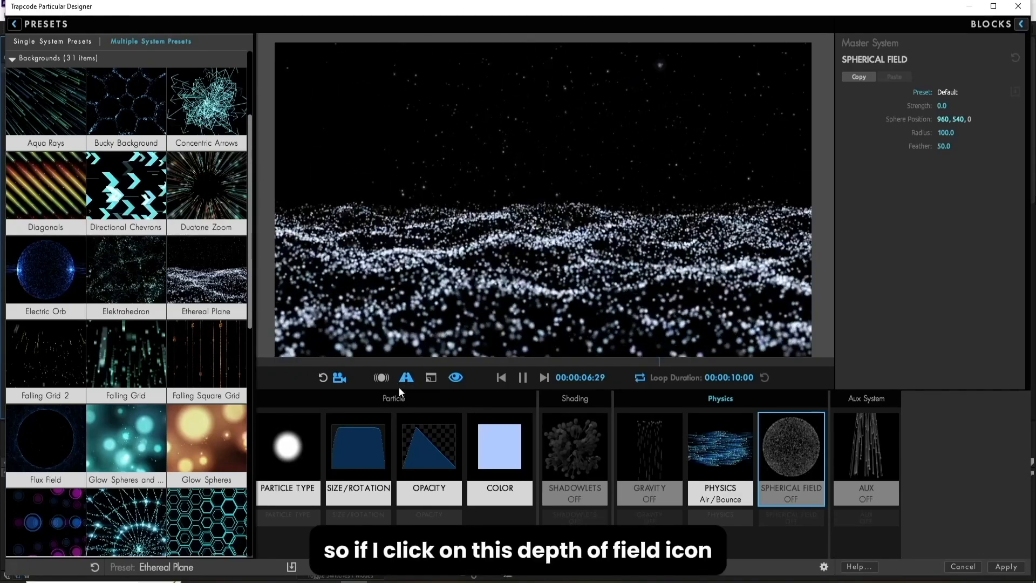
left_click(406, 377)
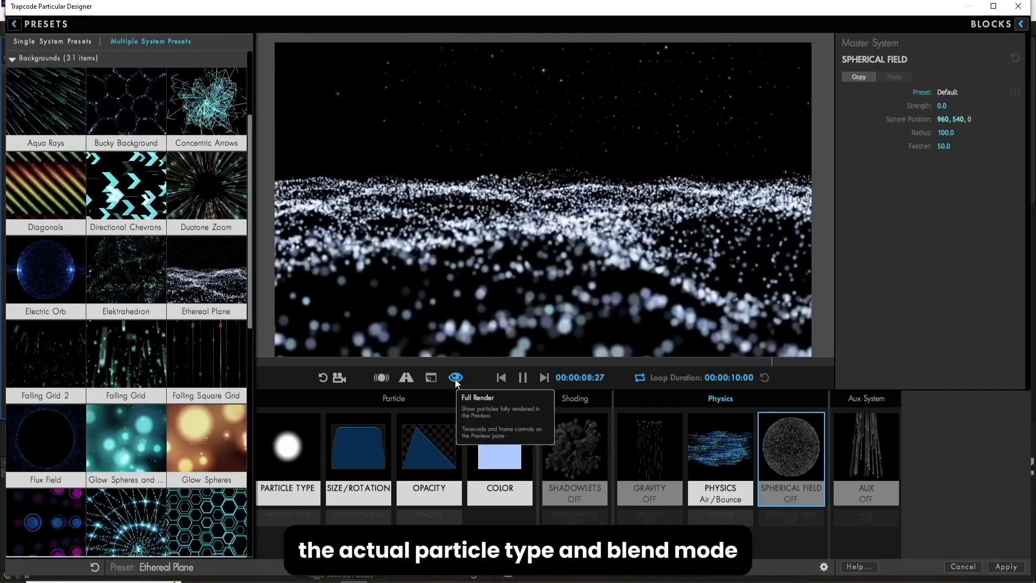
left_click(456, 378)
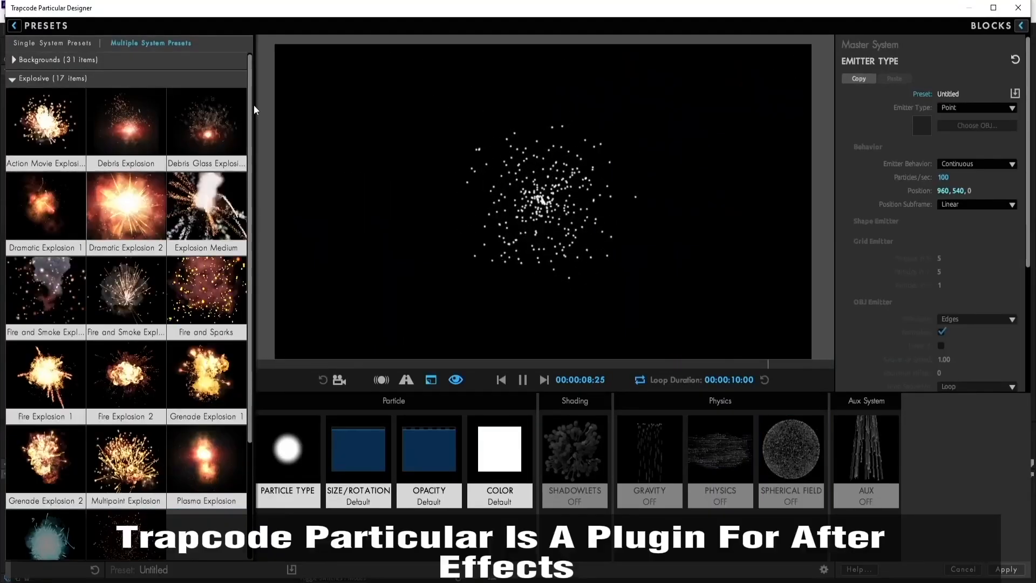
- In the After Effects effect controls, expand Particular's Show Systems section and open the Designer
mouse_move(252, 109)
left_mouse_down()
mouse_move(252, 190)
mouse_move(243, 92)
left_mouse_up()
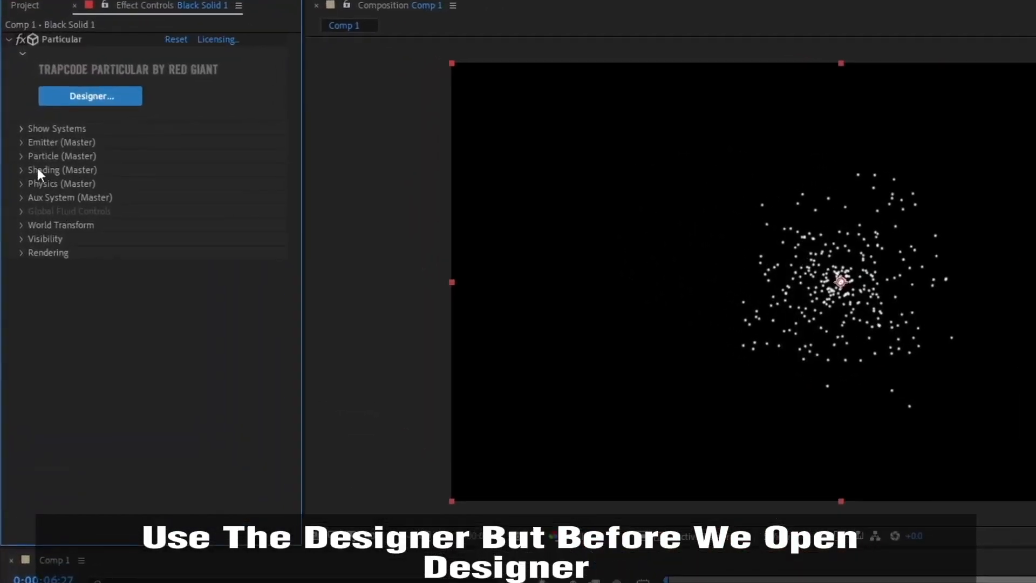
left_click(22, 128)
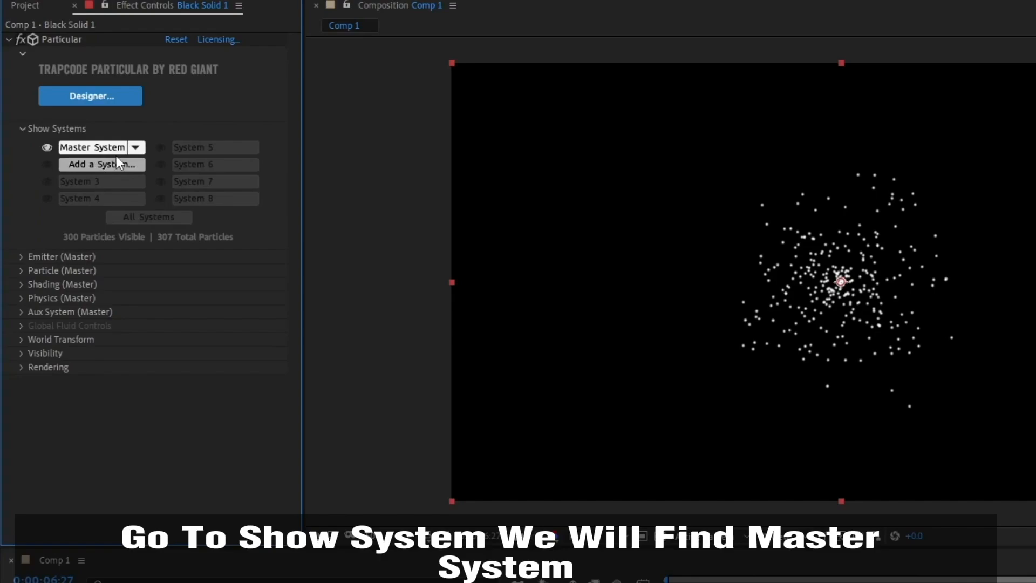
left_click(107, 163)
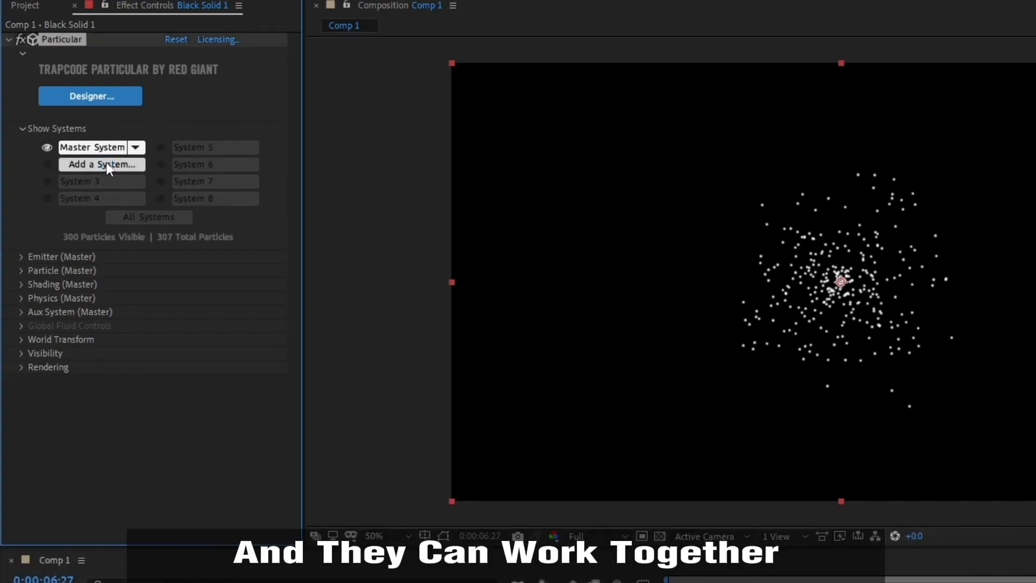
left_click(81, 97)
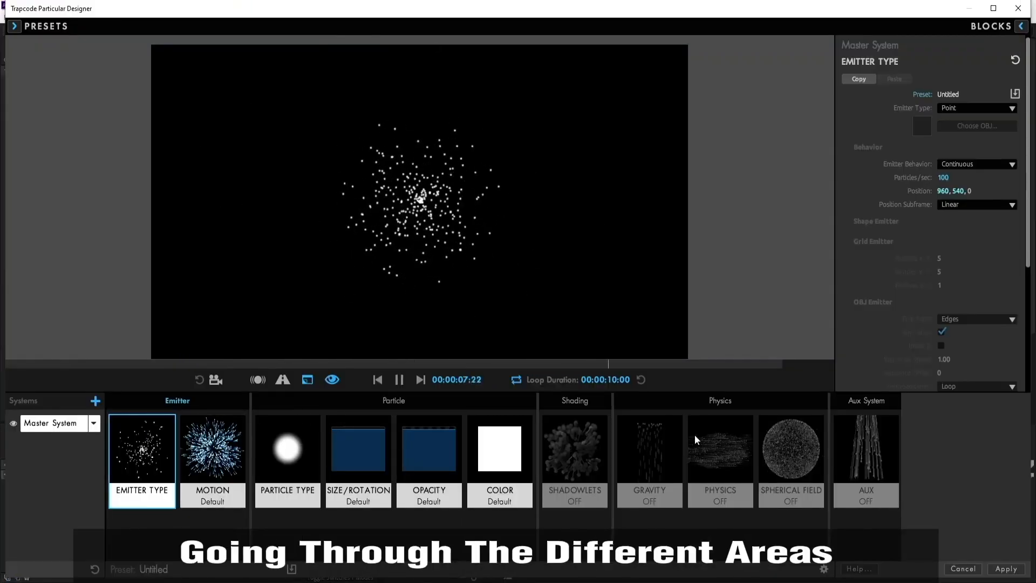
- Look over the Designer's block list and the categories of single-system and multiple-system presets, closing both lists when finished
left_click(1020, 27)
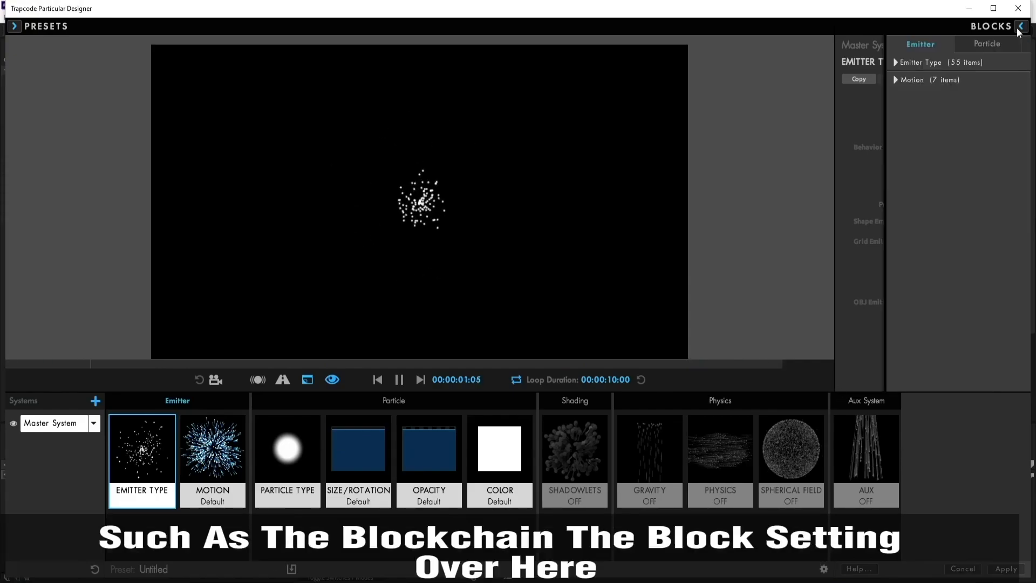
left_click(1007, 27)
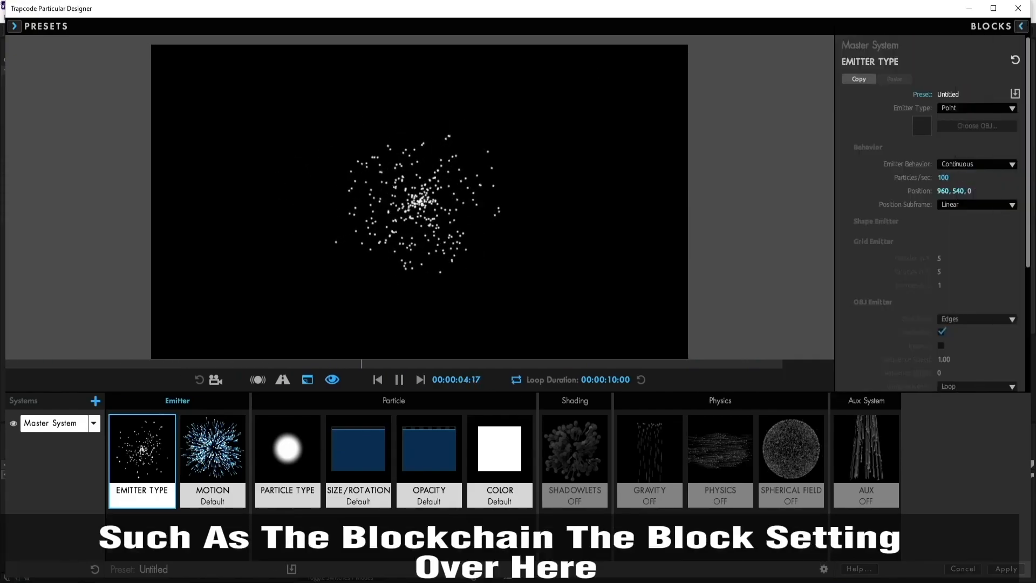
left_click(13, 27)
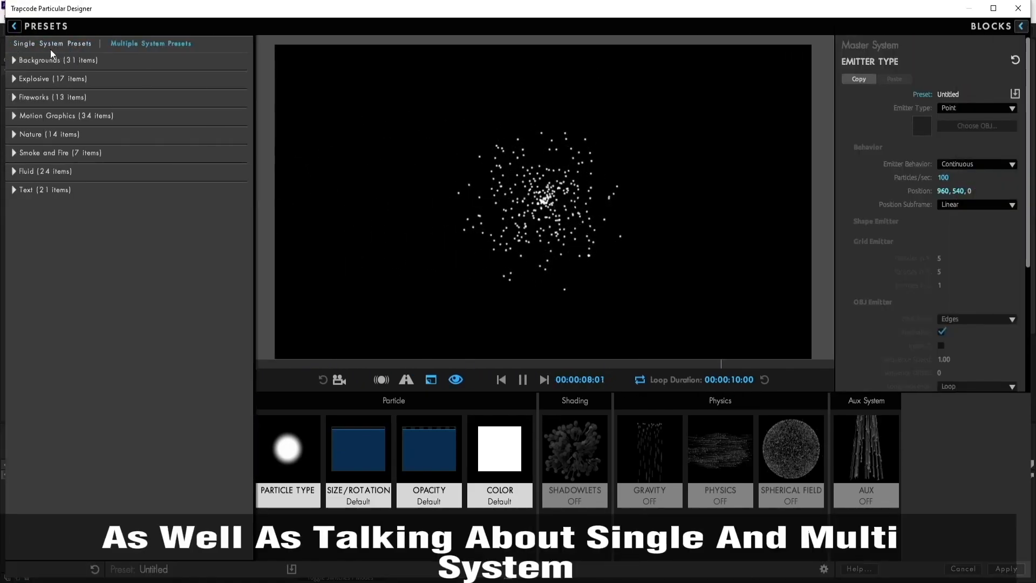
left_click(39, 43)
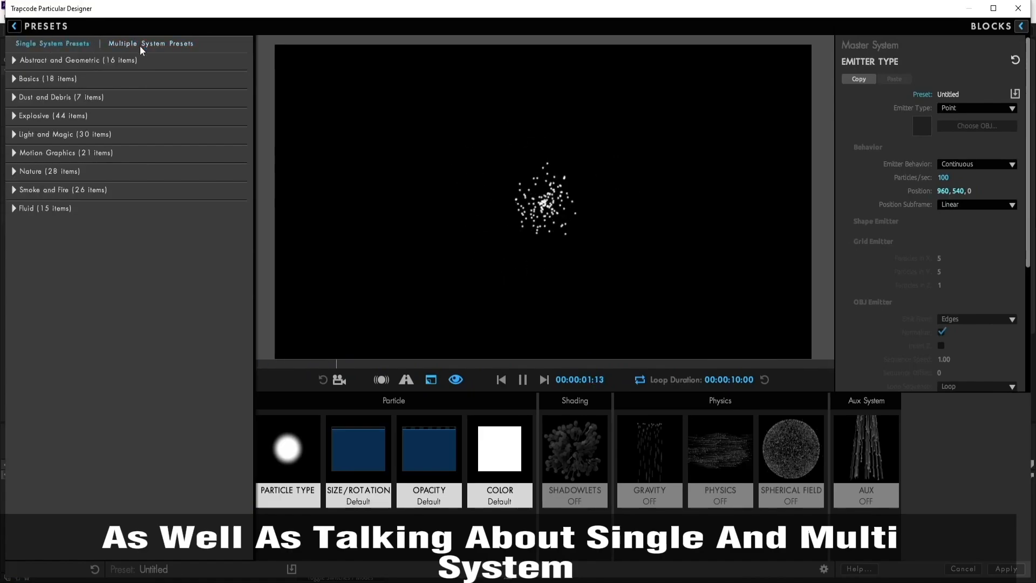
left_click(143, 43)
left_click(60, 43)
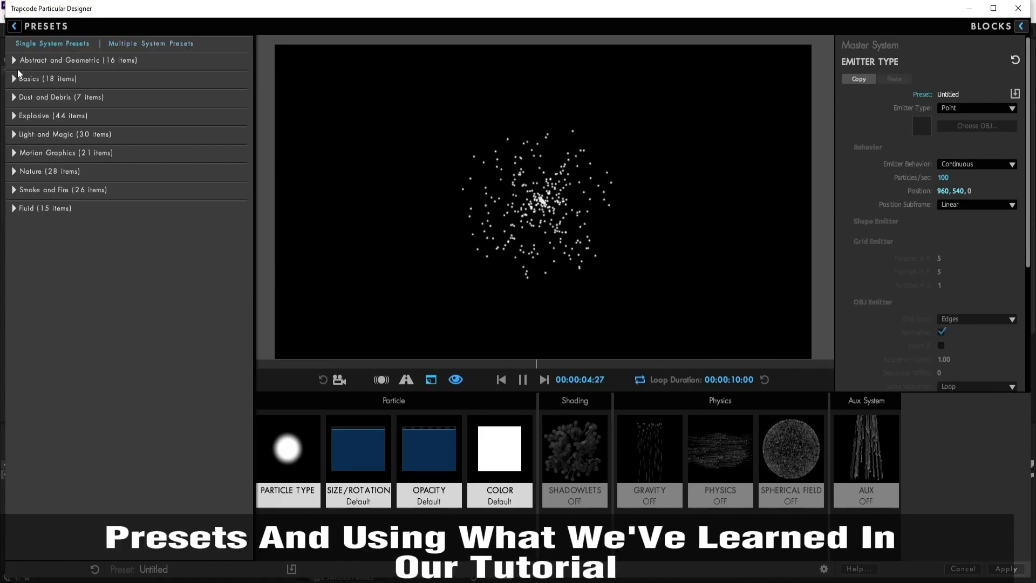
left_click(14, 80)
left_click(131, 45)
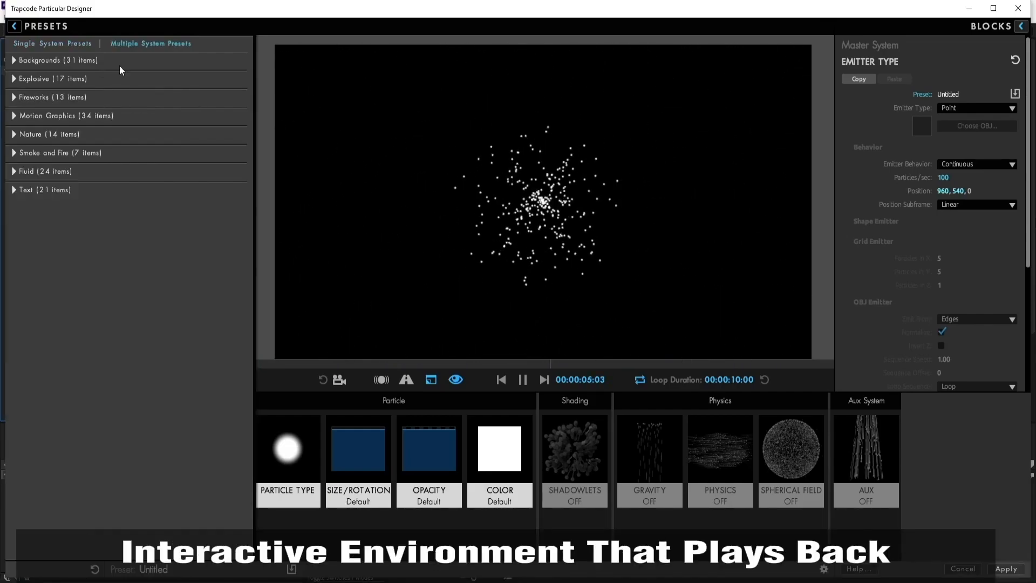
left_click(14, 26)
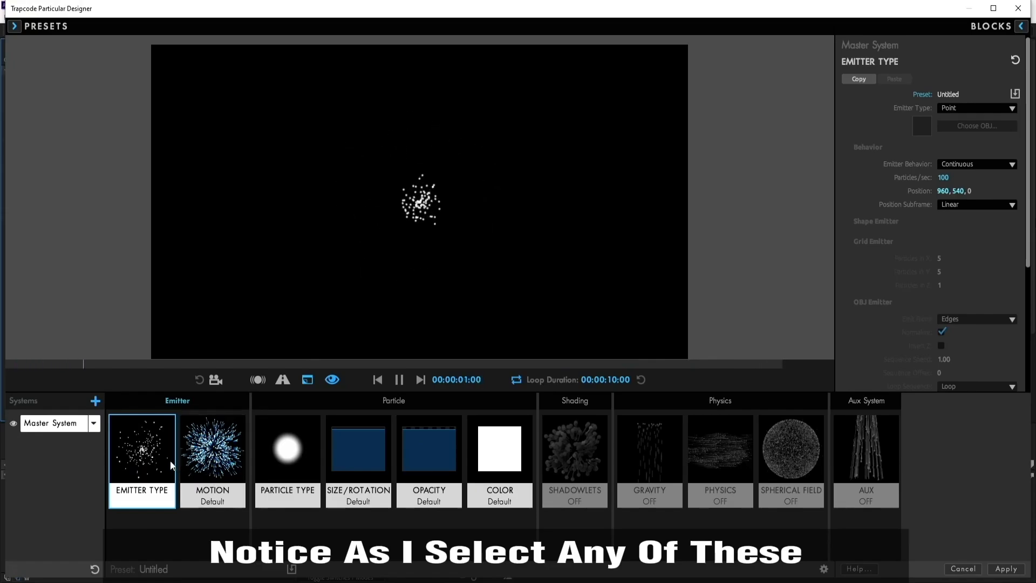
- Examine the parameters of the Master System's Motion, Particle Type and Size/Rotation blocks
left_click(210, 439)
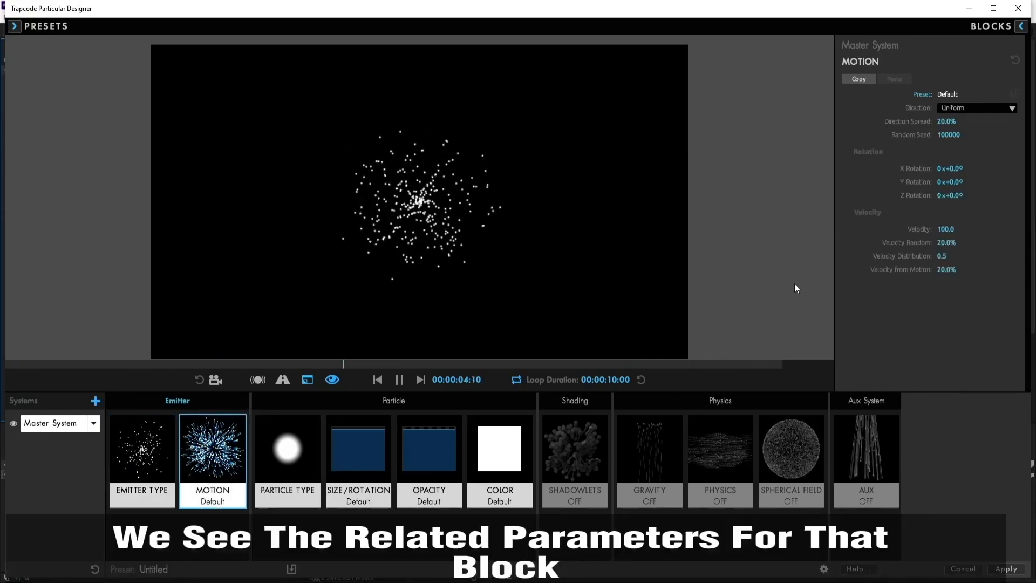
left_click(322, 444)
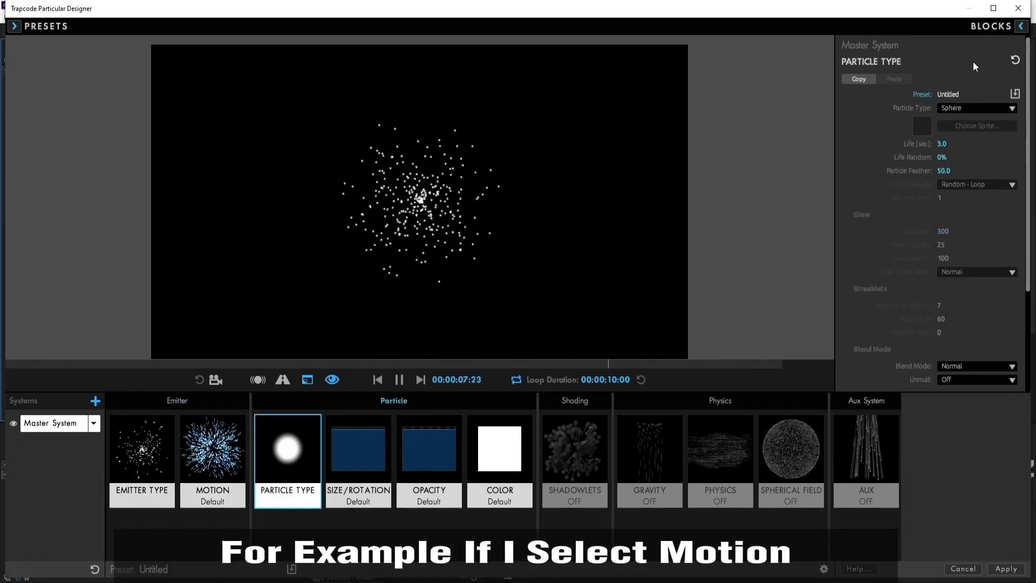
left_click(215, 479)
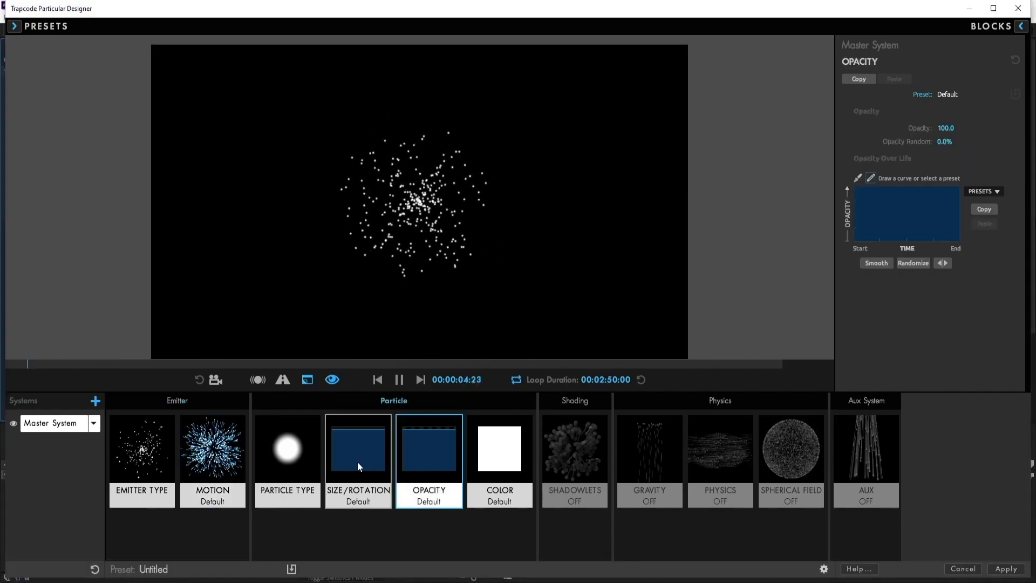
left_click(357, 462)
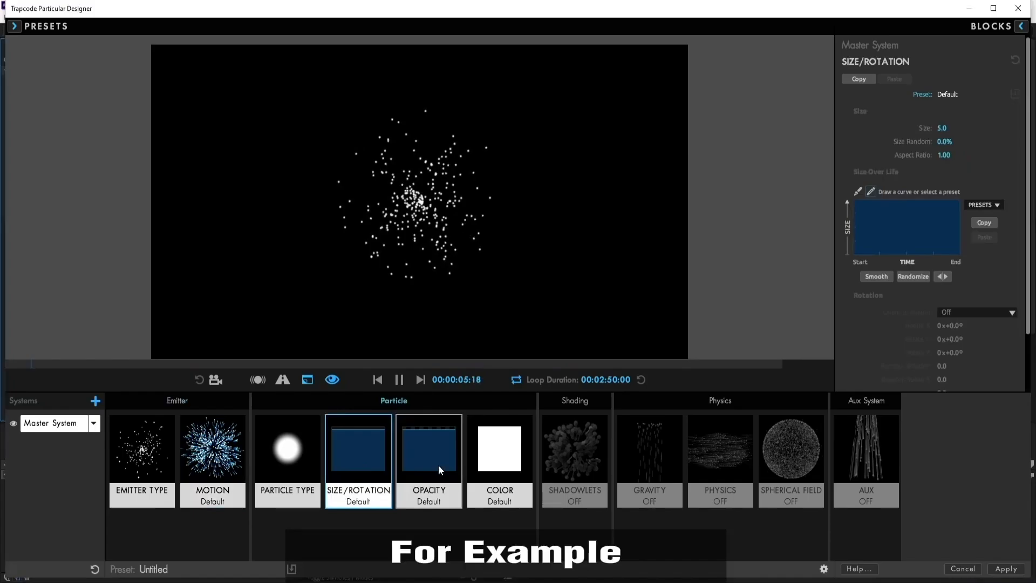
- Change the Master System's particle color to green (Red 0, Green 255, Blue 128)
left_click(495, 455)
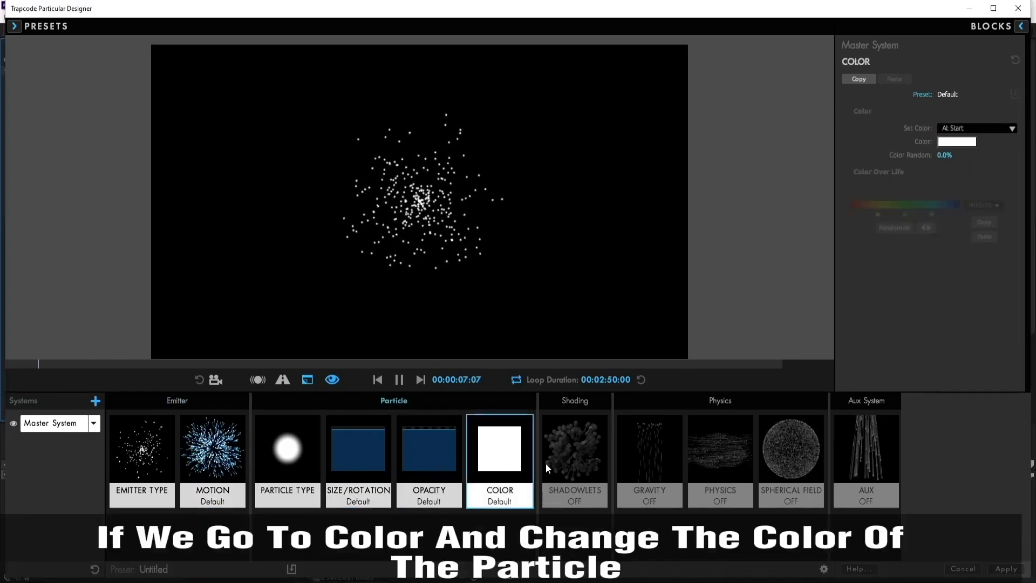
left_click(957, 142)
left_click(451, 234)
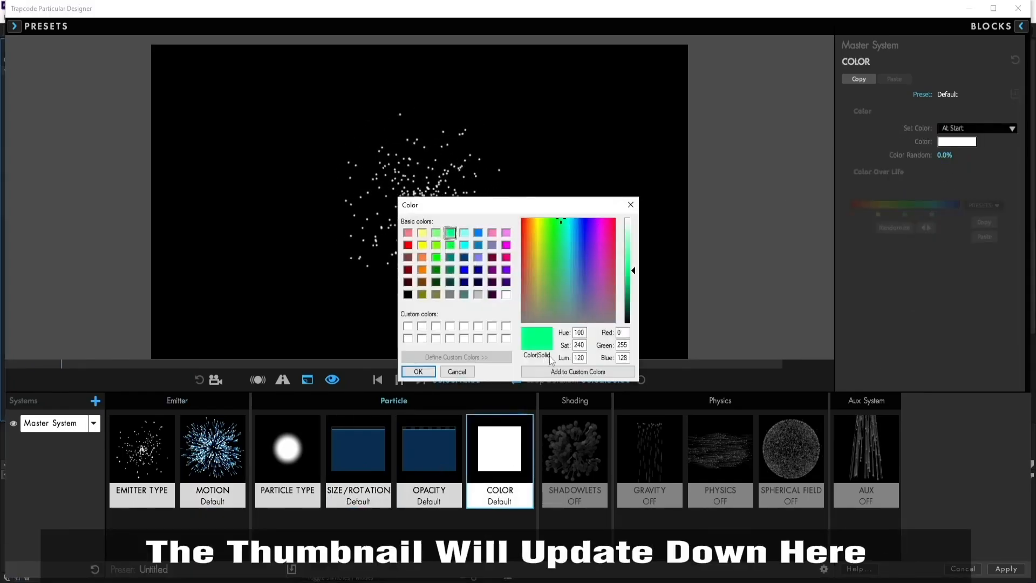
left_click(418, 372)
- Apply the Size Over Life curve preset that rises to an early peak and tapers down to zero
left_click(348, 475)
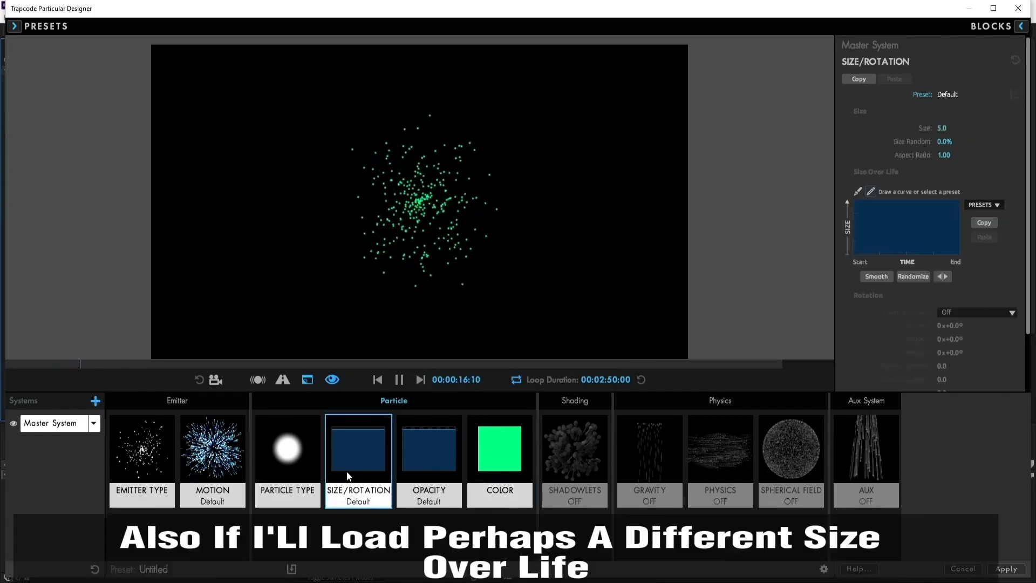
left_click(980, 205)
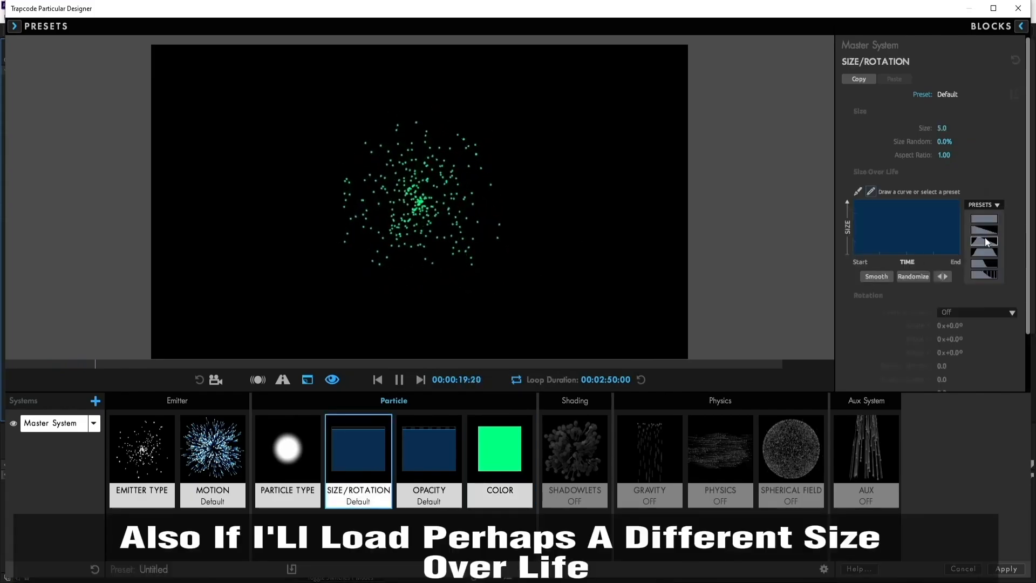
left_click(985, 237)
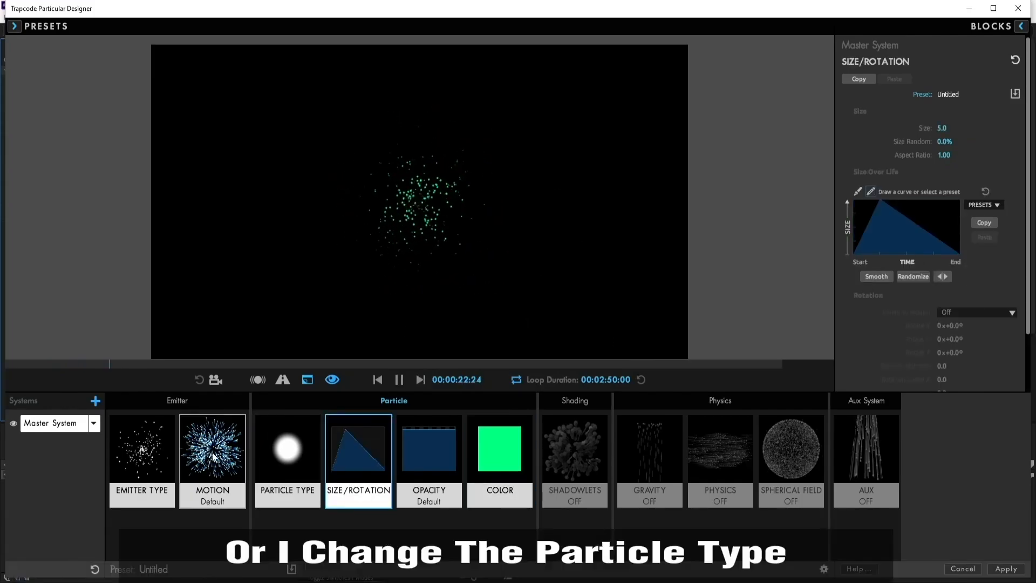
- Set the Master System's particle type to Star (No DOF)
left_click(258, 460)
left_click(962, 109)
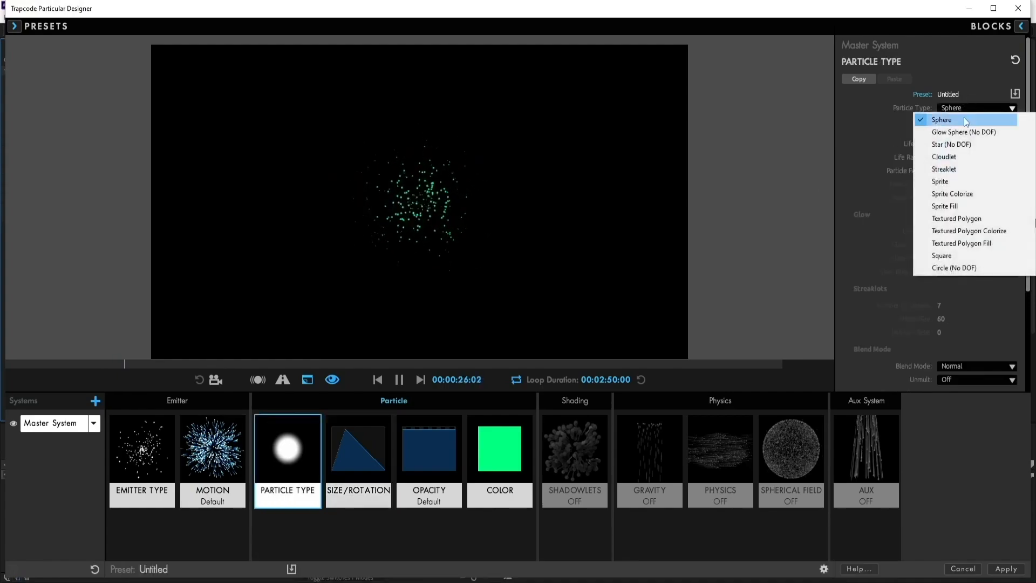
left_click(963, 142)
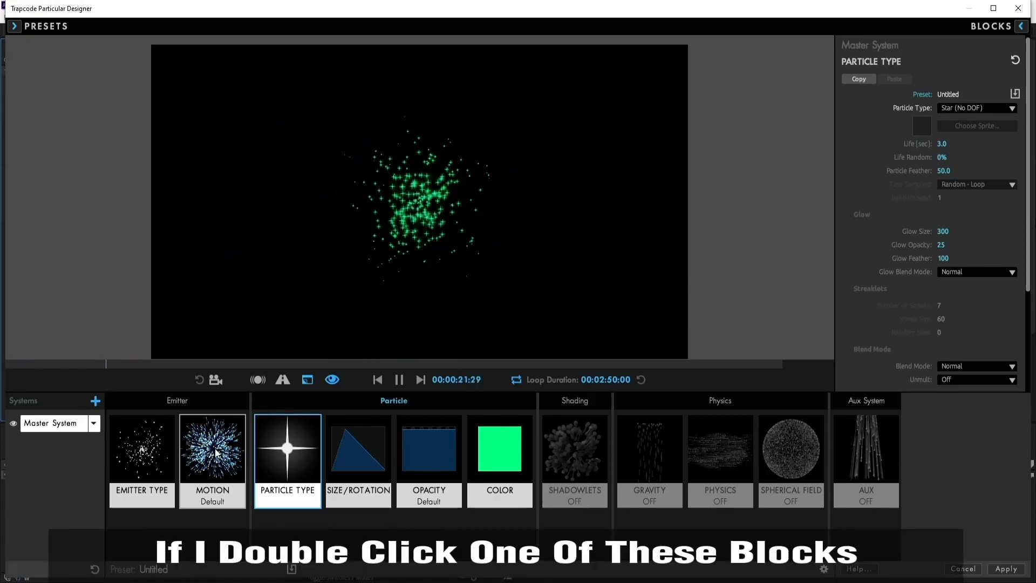
- Look over the block presets offered for the Motion, Particle Type and Color blocks
double_click(215, 452)
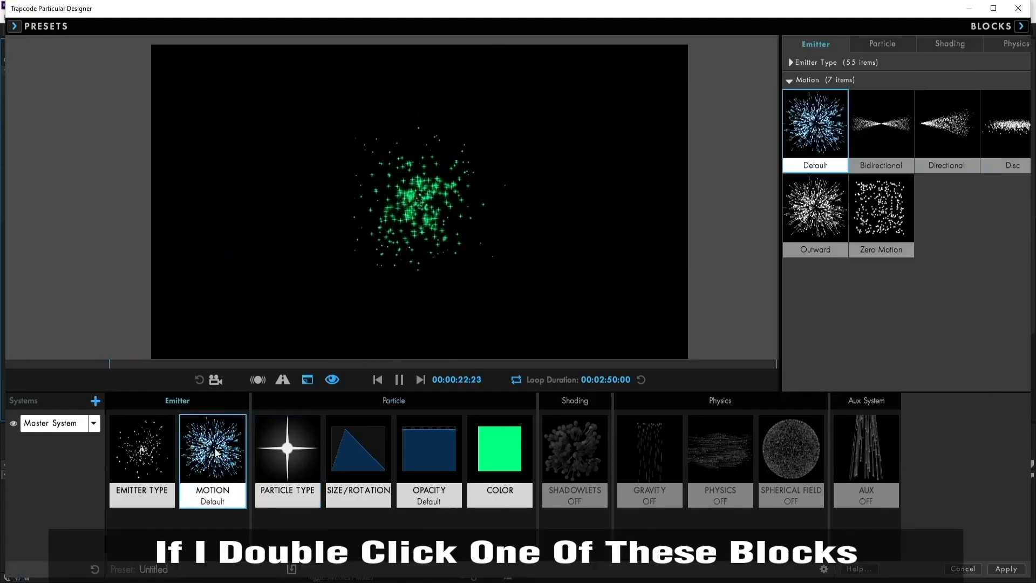
double_click(288, 453)
left_click(294, 454)
double_click(294, 453)
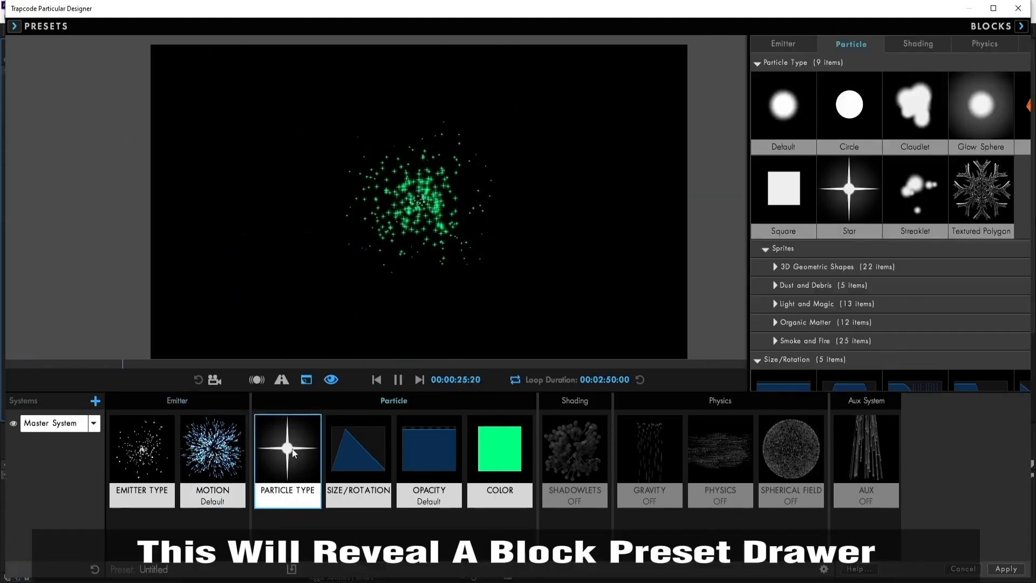
left_click(507, 454)
double_click(508, 454)
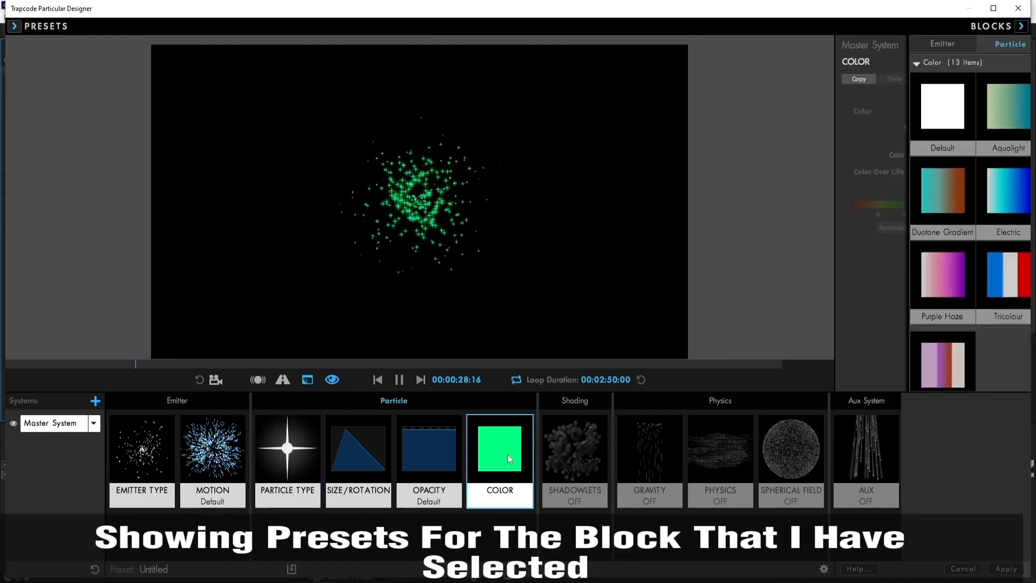
left_click(199, 460)
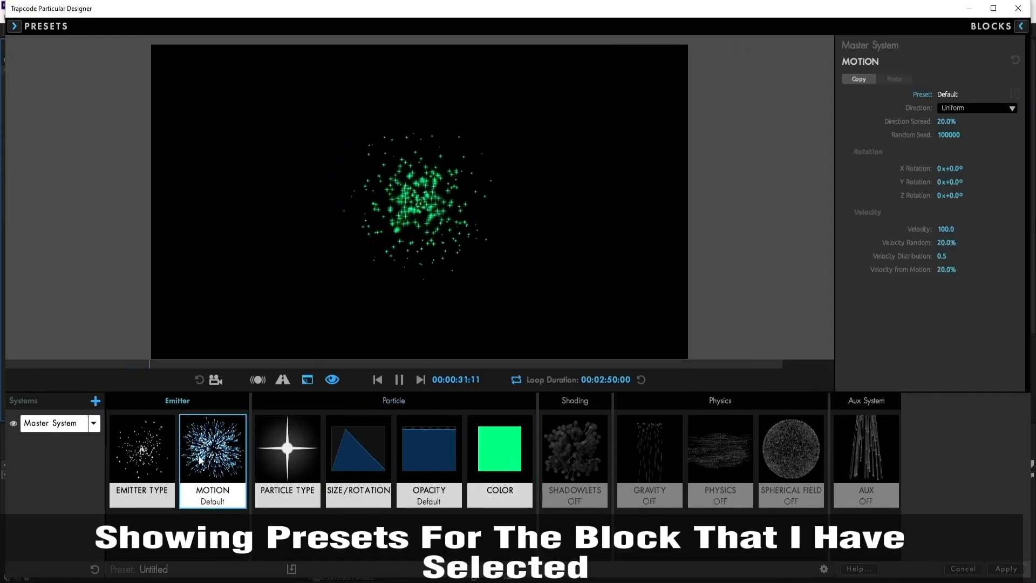
double_click(200, 460)
key("b")
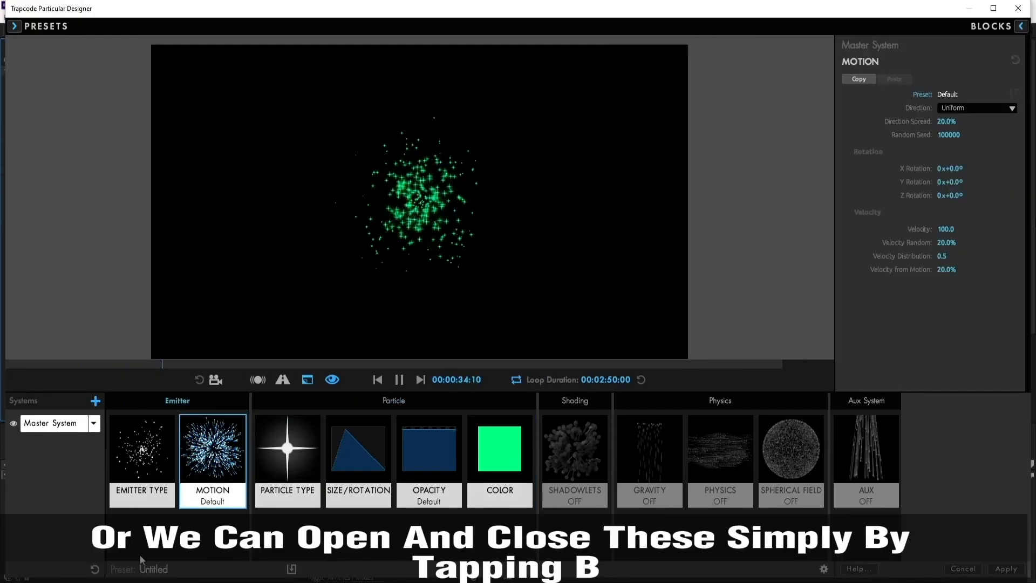
- Apply the Directional preset to the Master System's Motion block
left_click(144, 452)
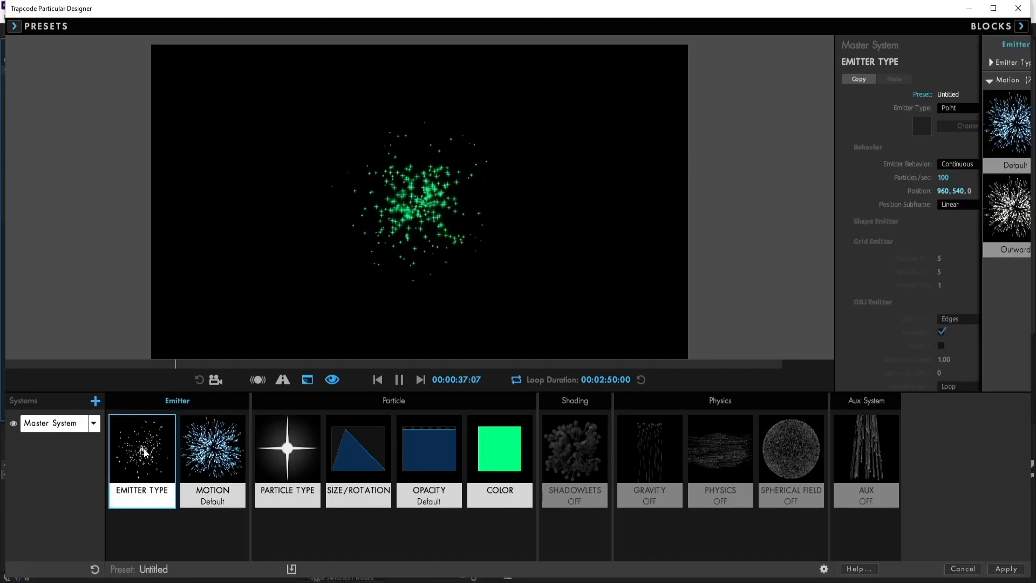
key("b")
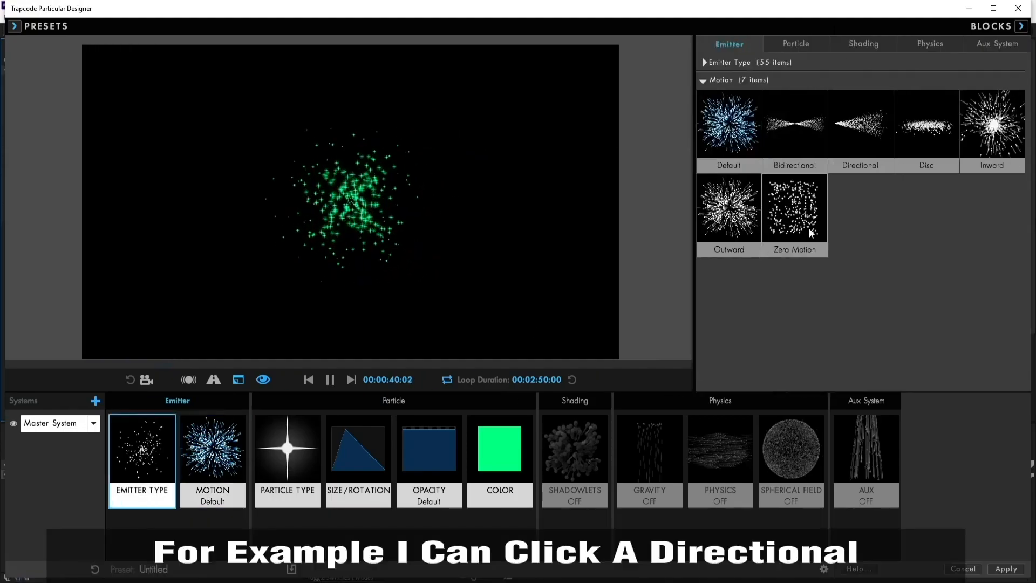
left_click(857, 144)
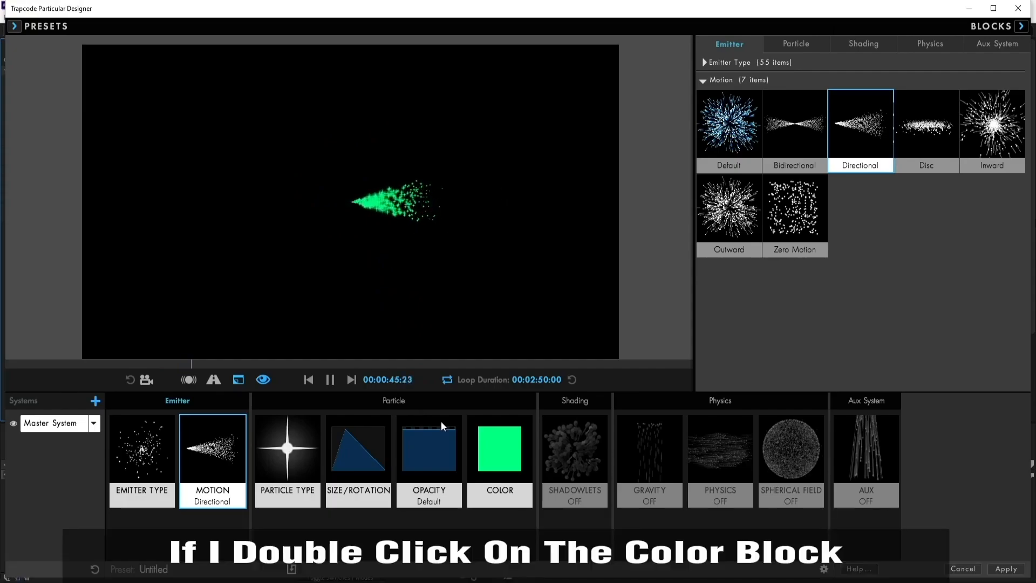
- Apply the Tricolour gradient preset to the Master System's Color block
double_click(502, 447)
double_click(503, 447)
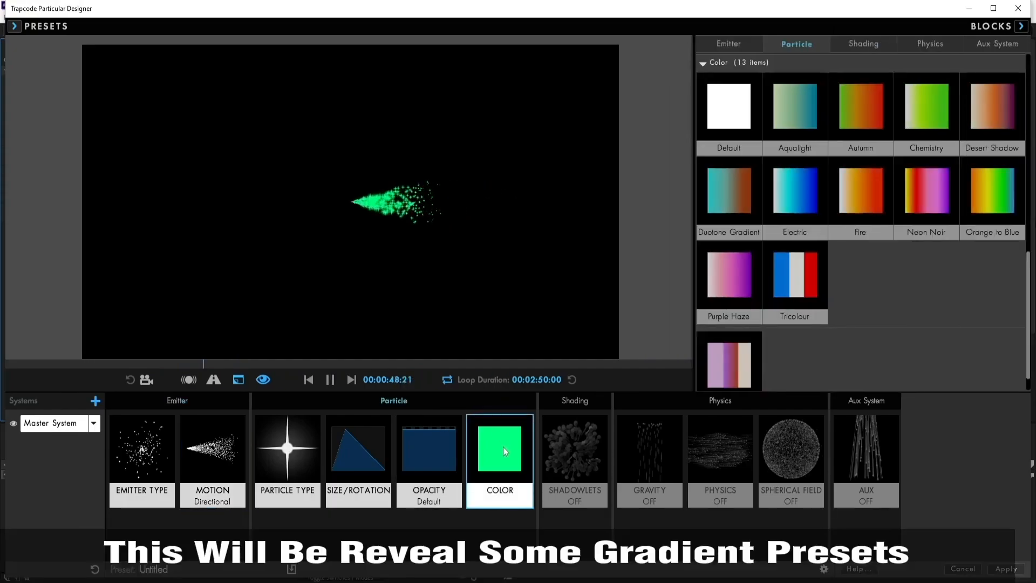
left_click(804, 283)
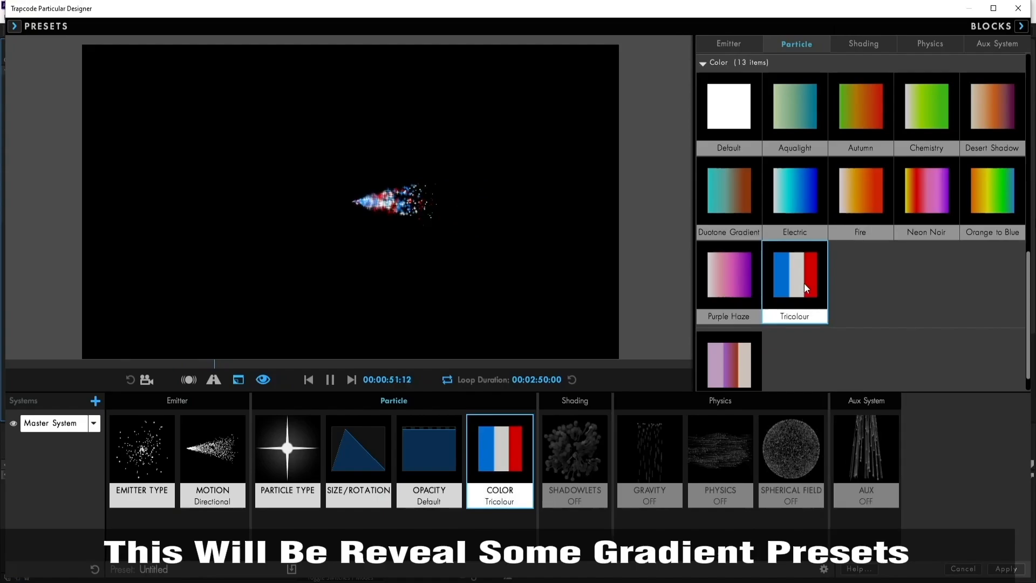
- Randomize the Color block's Color Over Life gradient several times
left_click(488, 443)
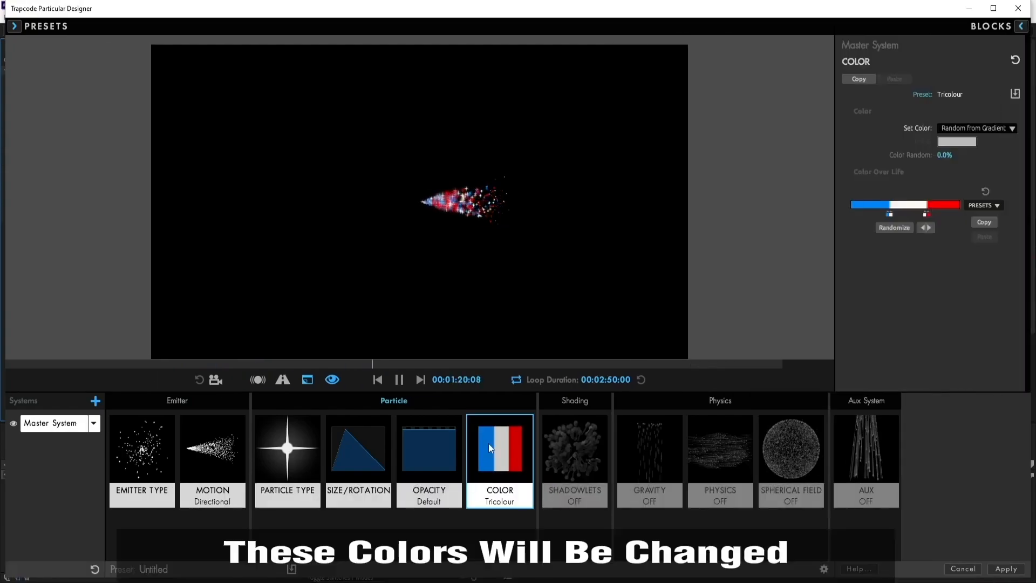
left_click(899, 230)
left_click(899, 229)
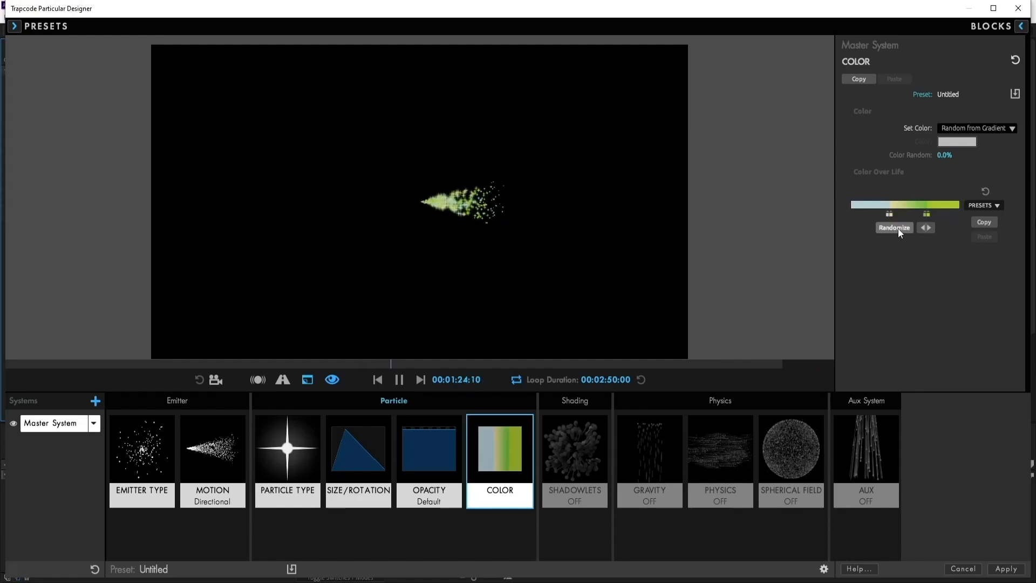
left_click(898, 228)
left_click(895, 229)
left_click(895, 230)
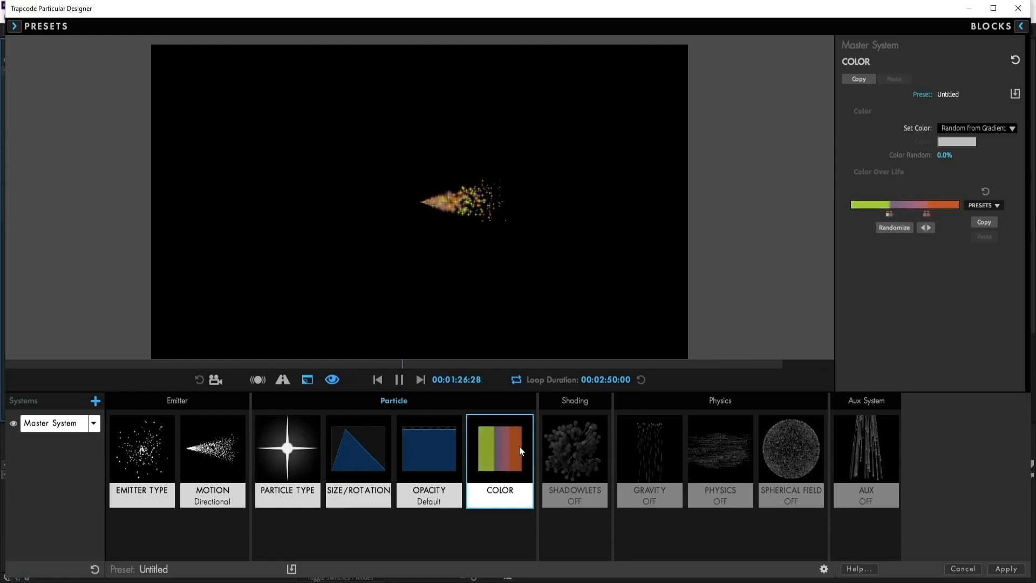
- Save the Color block as a custom preset named "colors" and check for it among the Color presets
right_click(510, 458)
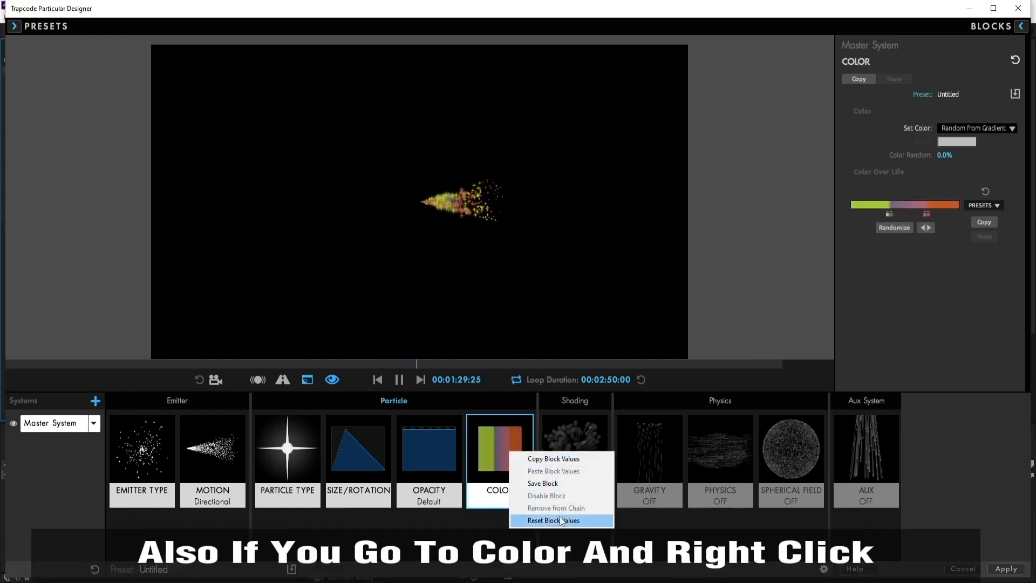
left_click(555, 483)
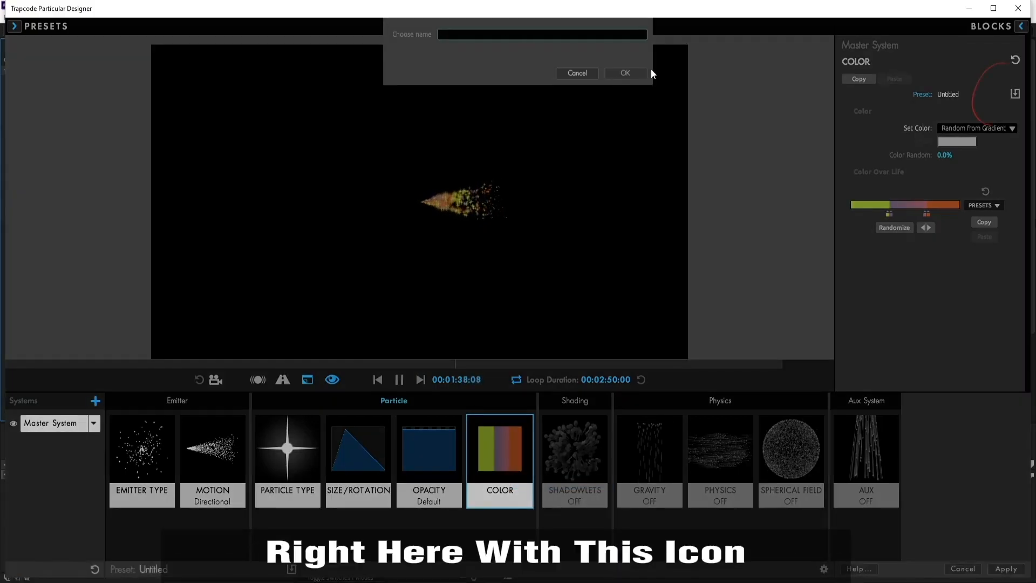
type("colors")
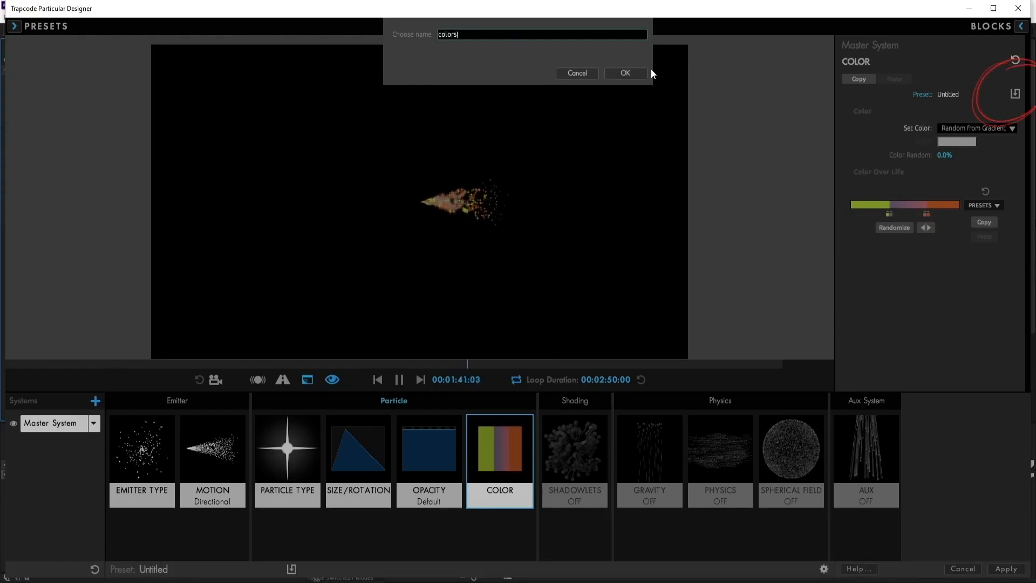
key("Return")
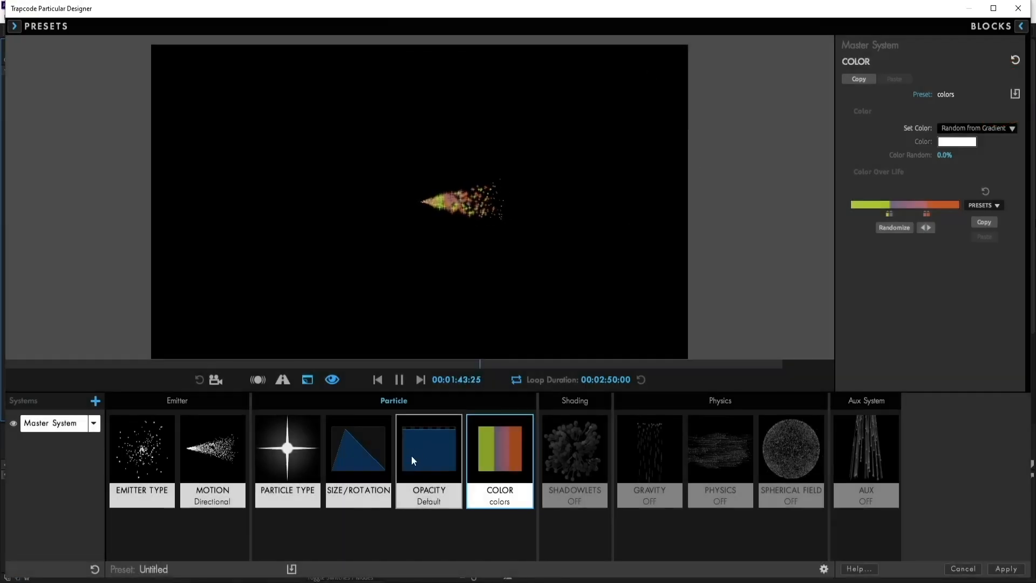
left_click(481, 455)
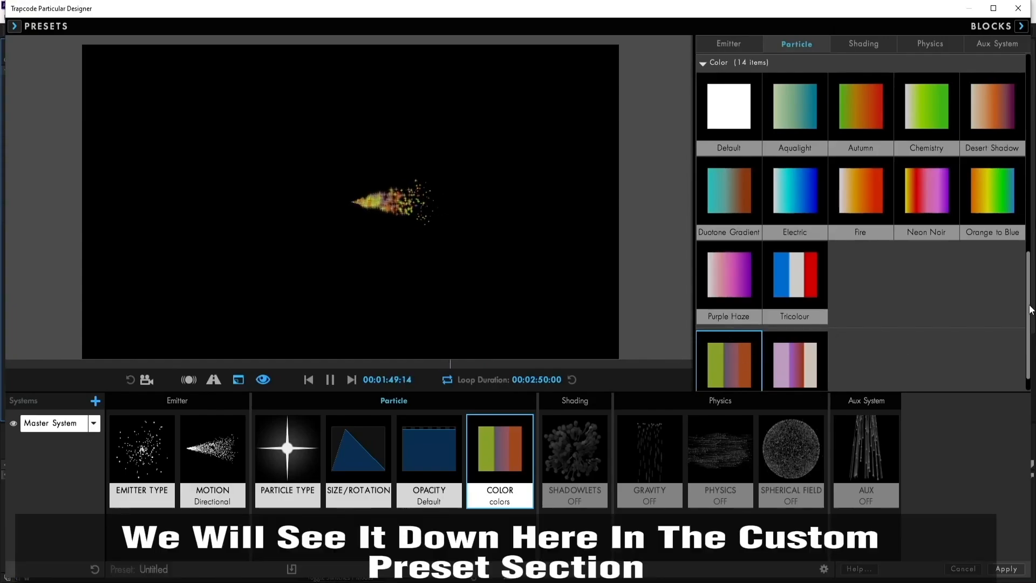
scroll(802, 357, "down", 1)
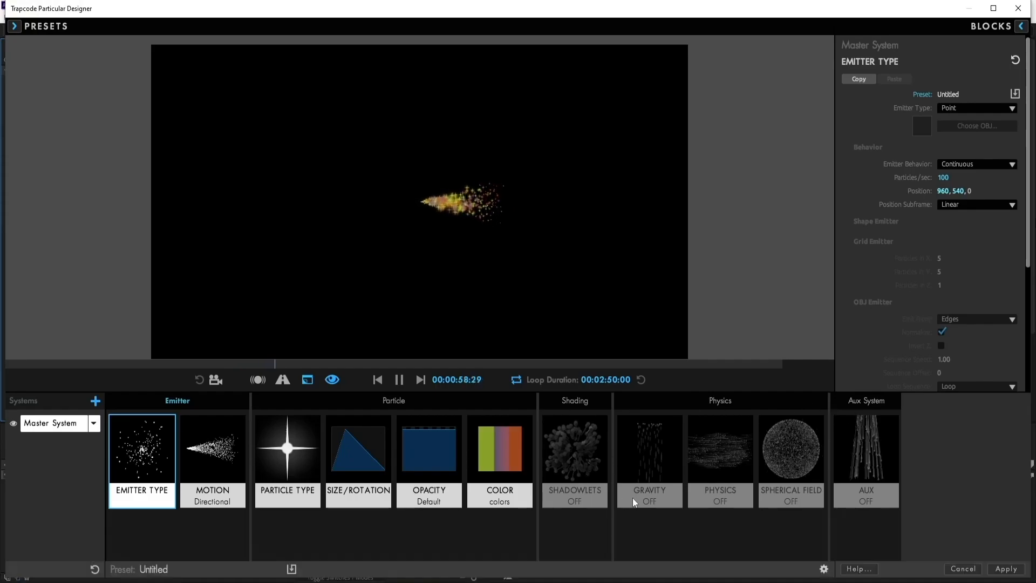
- Raise the Gravity block's gravity to 79, and replace that setting with the Negative Gravity preset
left_click(642, 444)
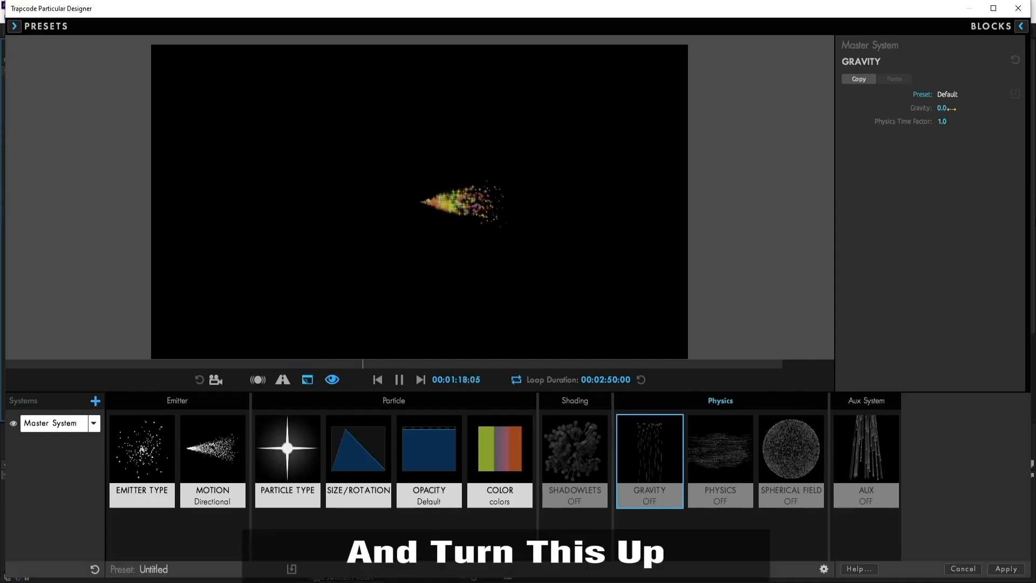
mouse_move(942, 108)
left_mouse_down()
mouse_move(963, 108)
mouse_move(954, 108)
left_mouse_up()
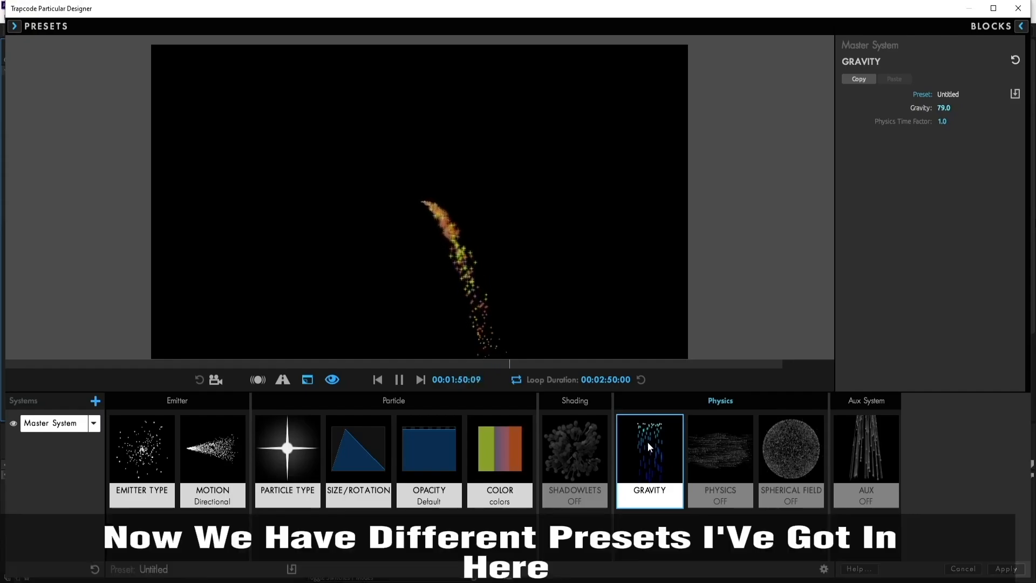
double_click(647, 442)
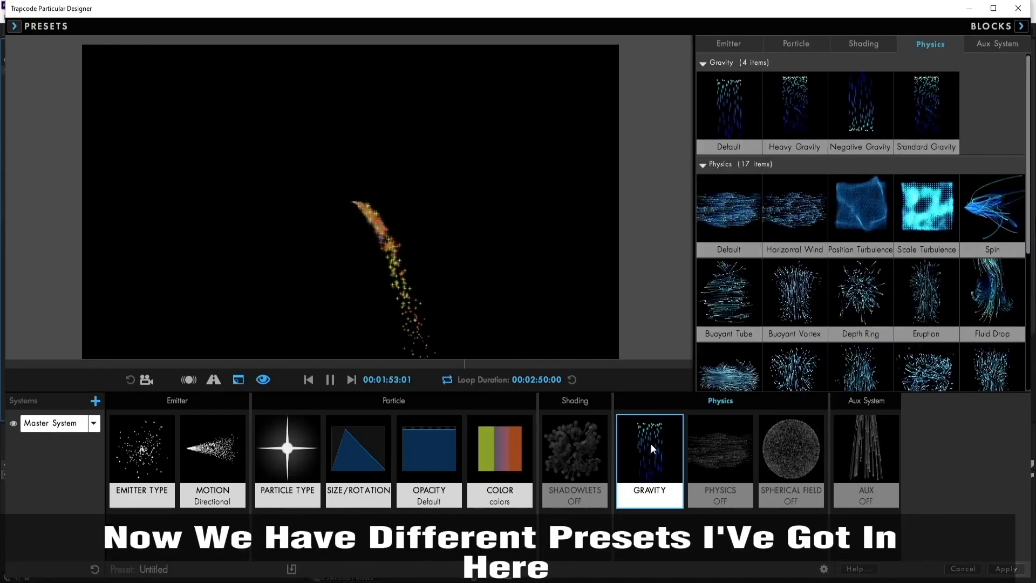
left_click(864, 111)
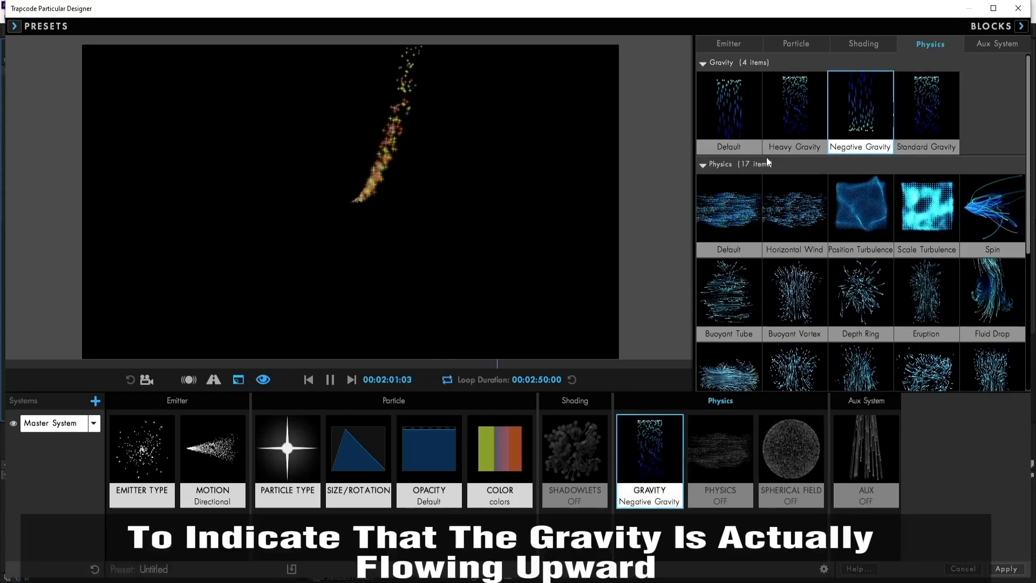
- Reset the values of the Gravity, Color, Size/Rotation, Particle Type and Motion blocks
right_click(650, 458)
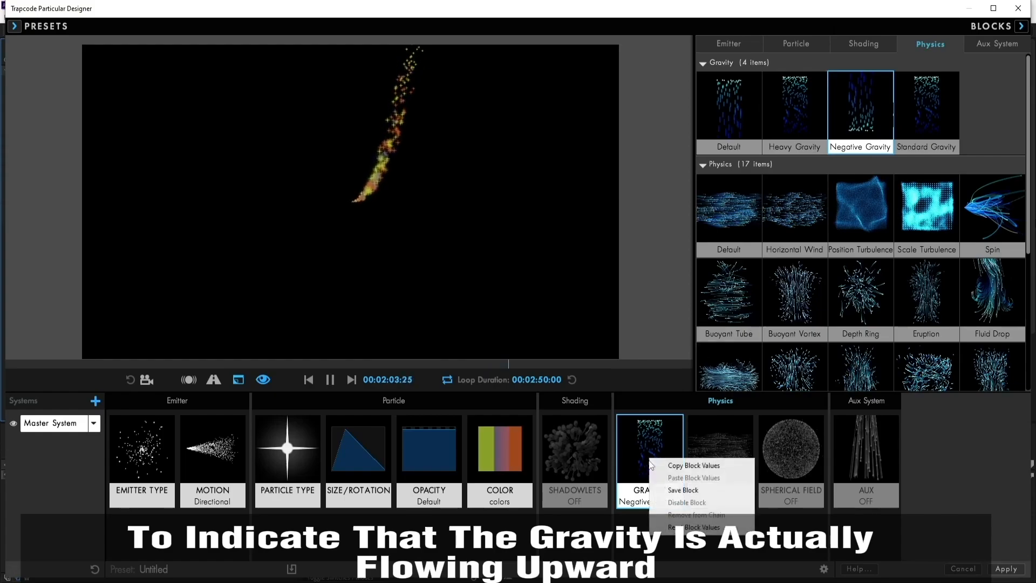
left_click(688, 527)
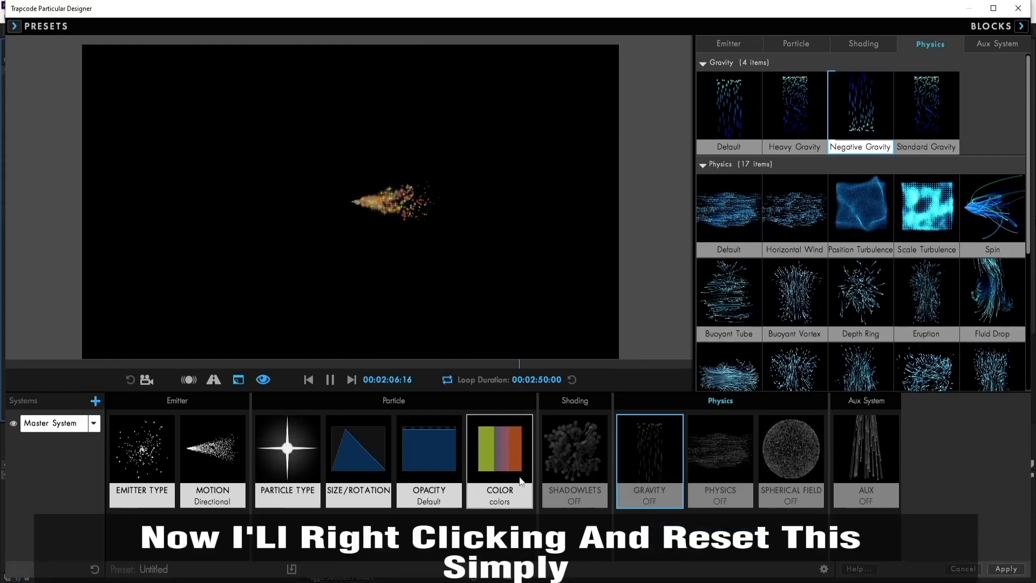
right_click(501, 448)
left_click(537, 517)
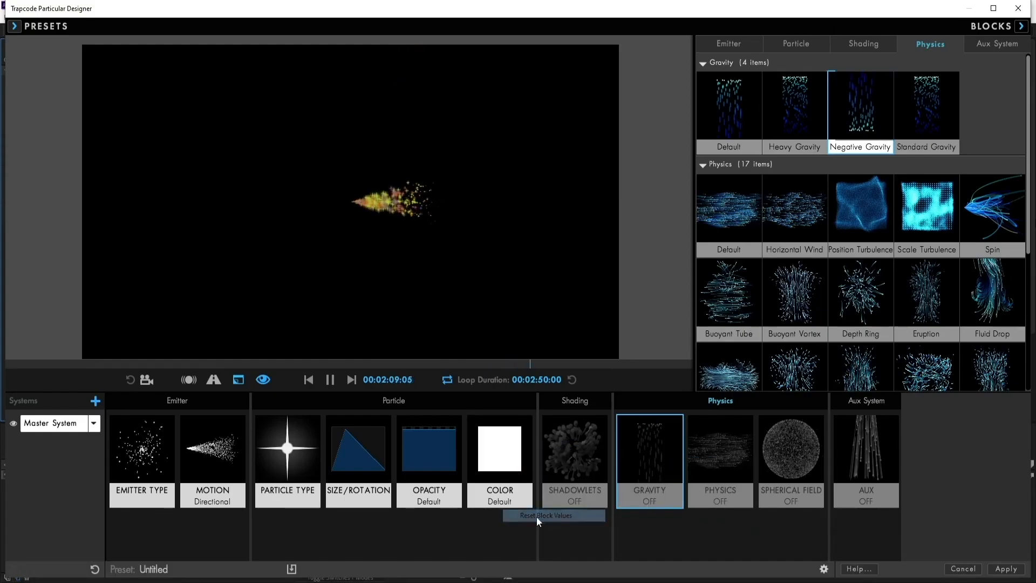
right_click(360, 456)
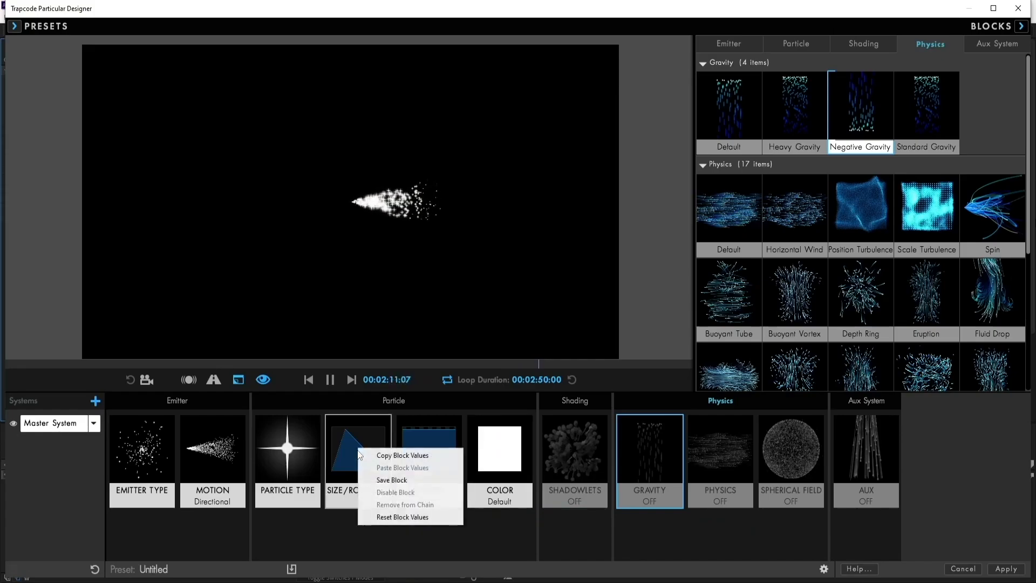
left_click(392, 516)
right_click(286, 456)
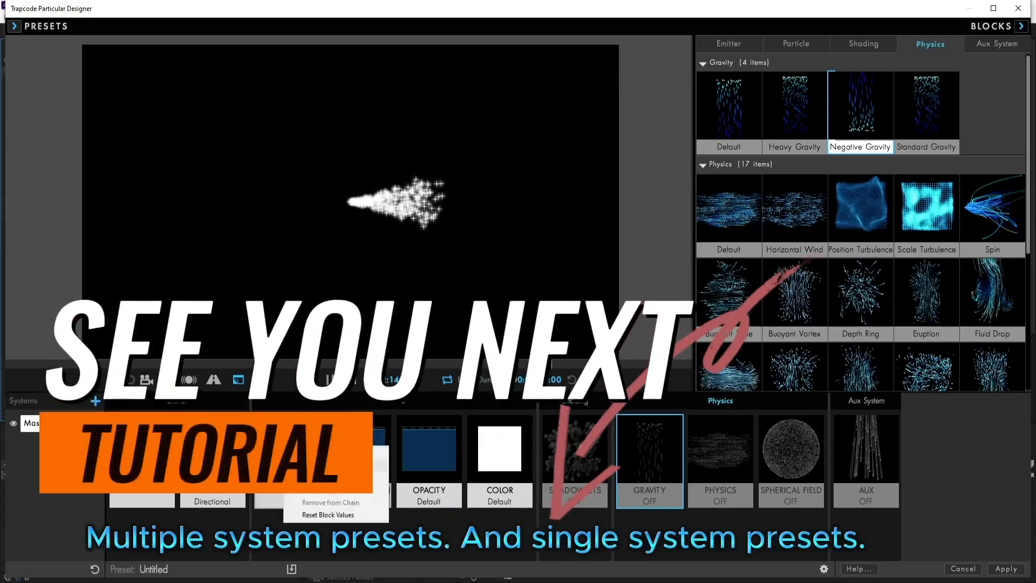
left_click(308, 516)
right_click(216, 456)
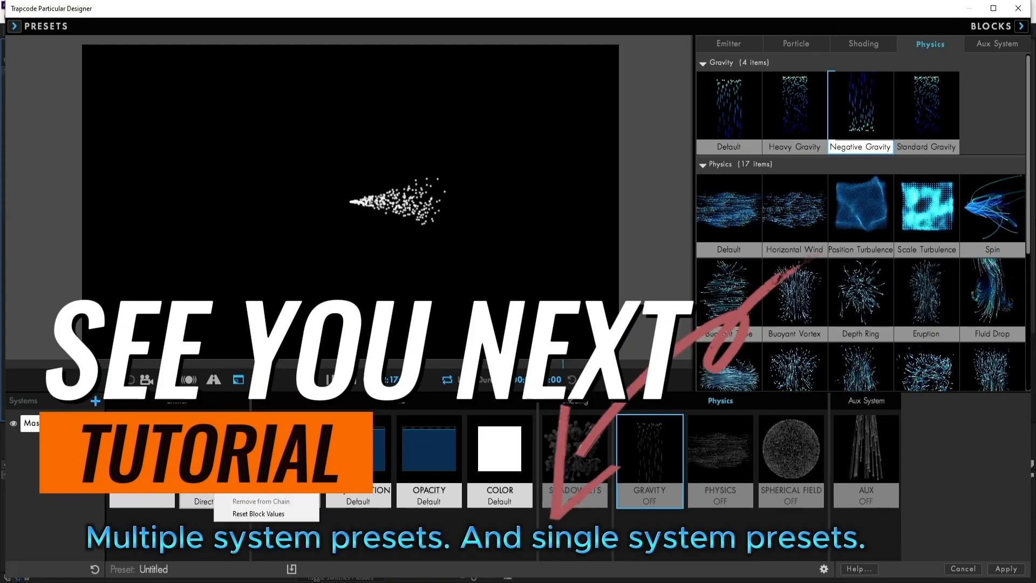
left_click(238, 515)
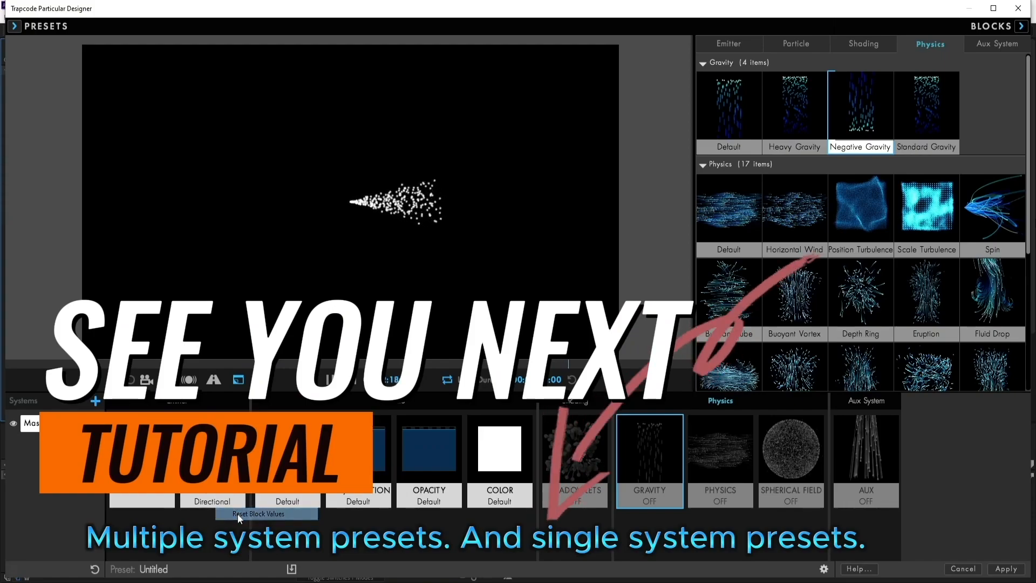
- Hide the block presets and move the emitter around the preview to examine the particles' movement
left_click(647, 456)
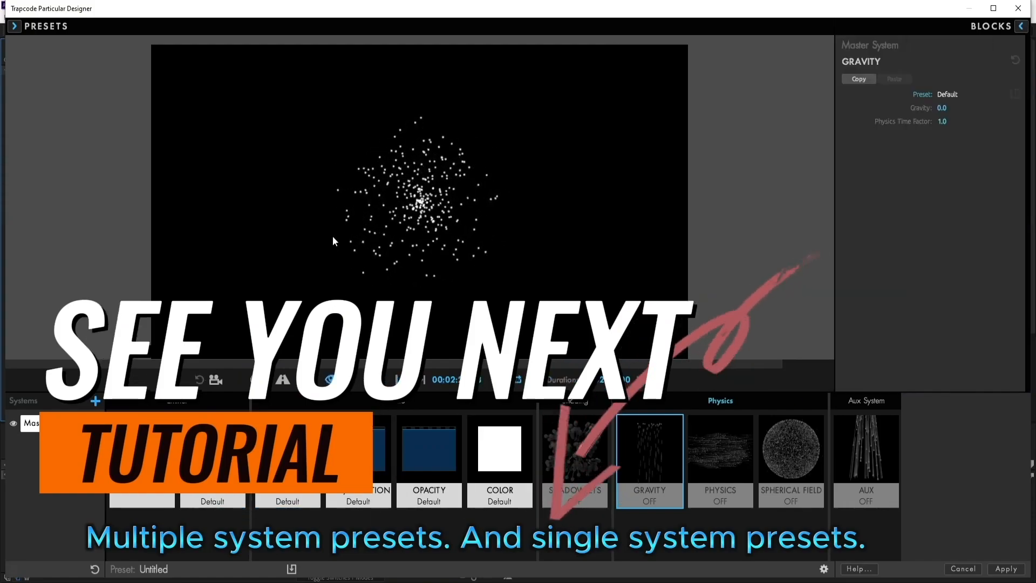
mouse_move(555, 203)
left_mouse_down()
mouse_move(448, 111)
mouse_move(327, 180)
mouse_move(209, 189)
mouse_move(306, 137)
mouse_move(420, 255)
mouse_move(644, 258)
mouse_move(672, 194)
mouse_move(529, 214)
left_mouse_up()
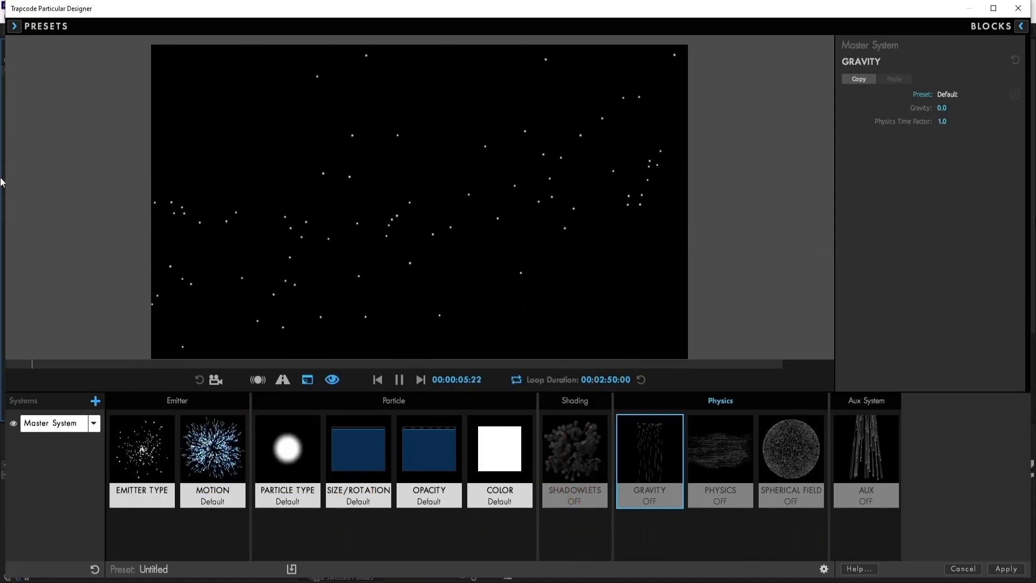